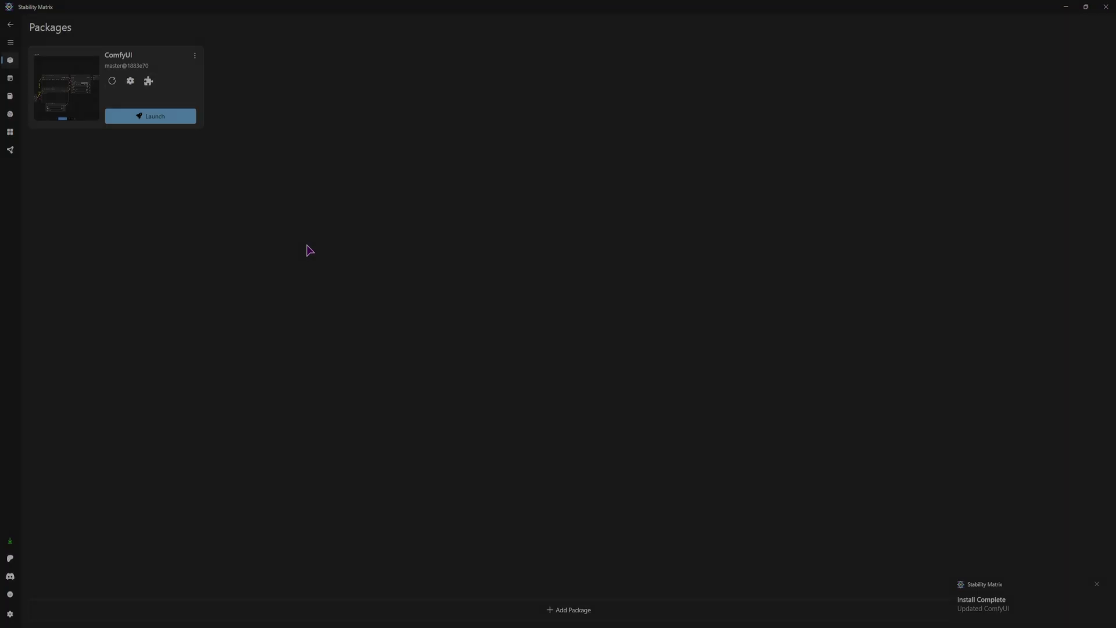
# Launch ComfyUI, which stops with a Torch-not-compiled-with-CUDA error, then switch to Inference.
pyautogui.click(157, 120)
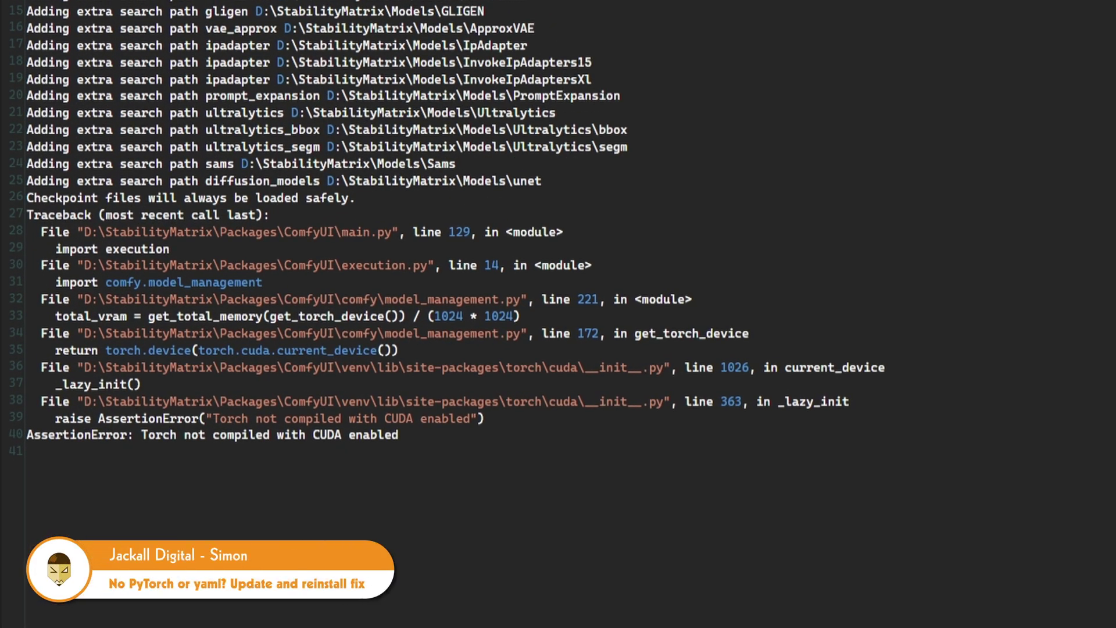
pyautogui.click(10, 78)
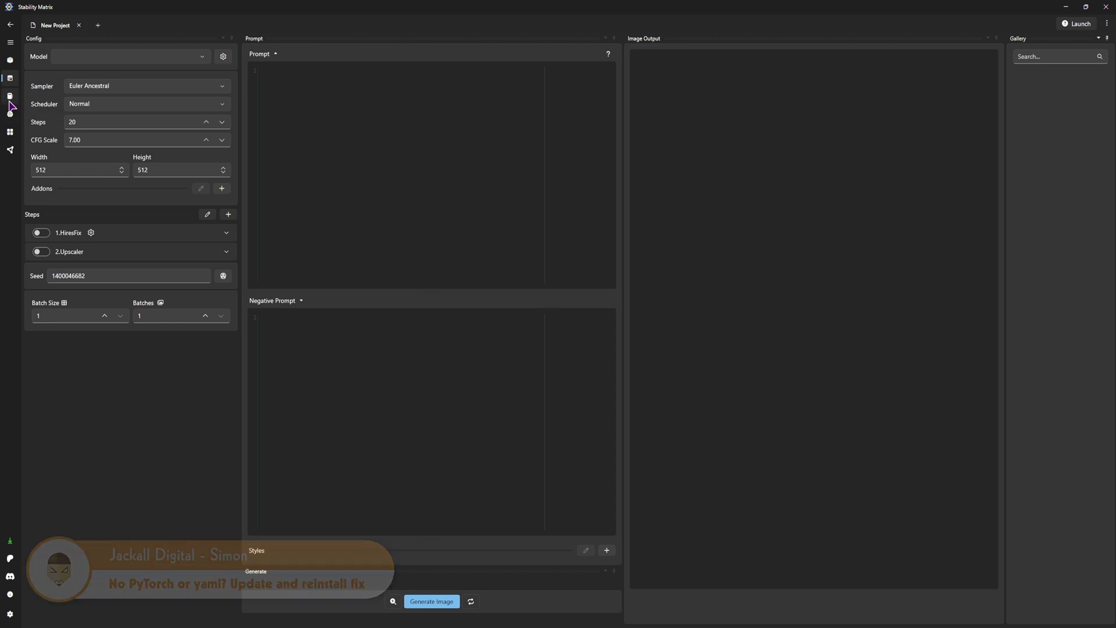
# Browse the Checkpoint Manager, CivitAI Model Browser, ComfyUI output images and the workflows gallery.
pyautogui.click(10, 96)
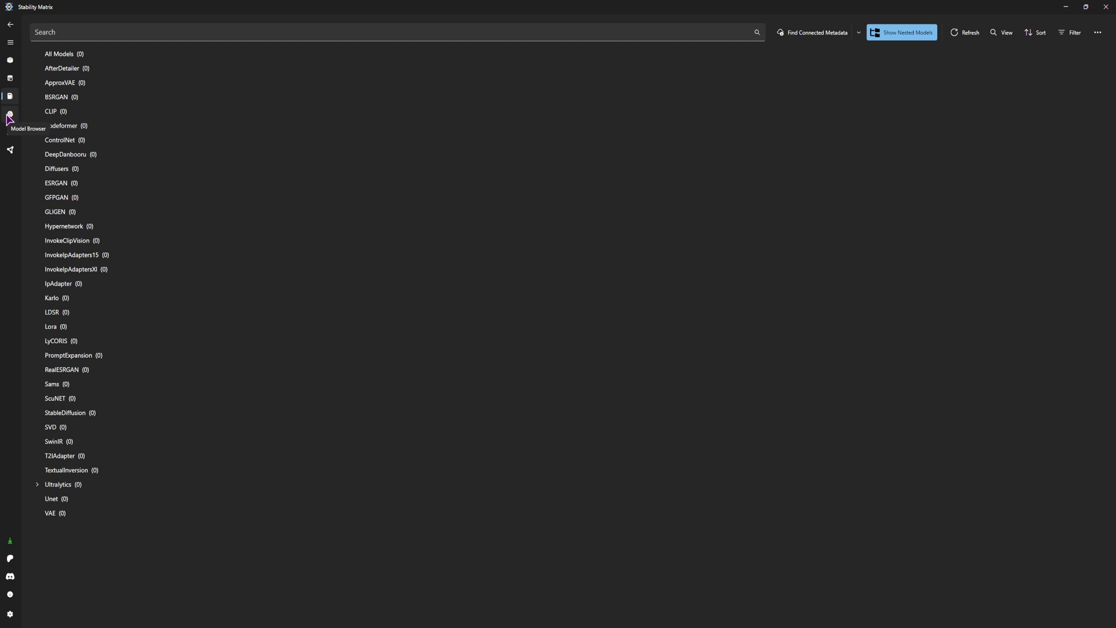
pyautogui.click(10, 114)
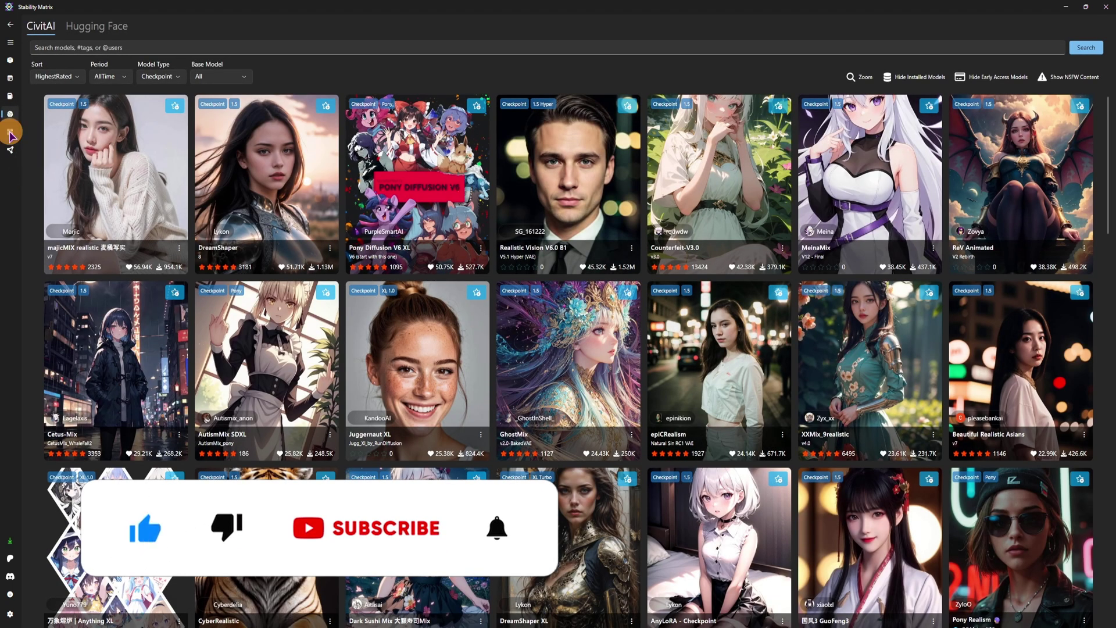
pyautogui.click(10, 134)
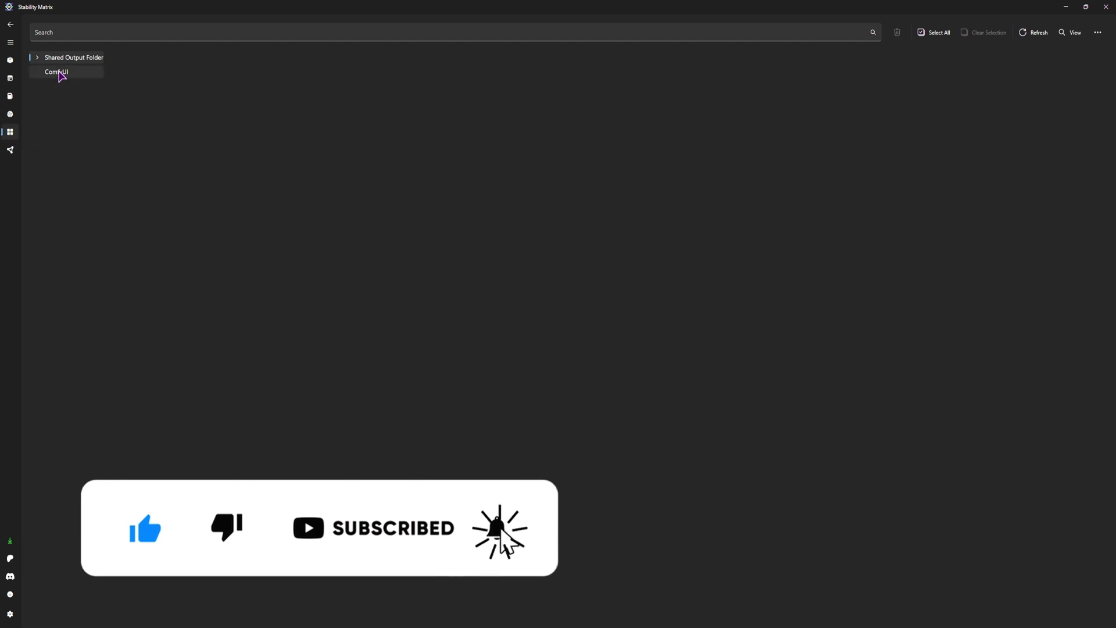
pyautogui.click(58, 72)
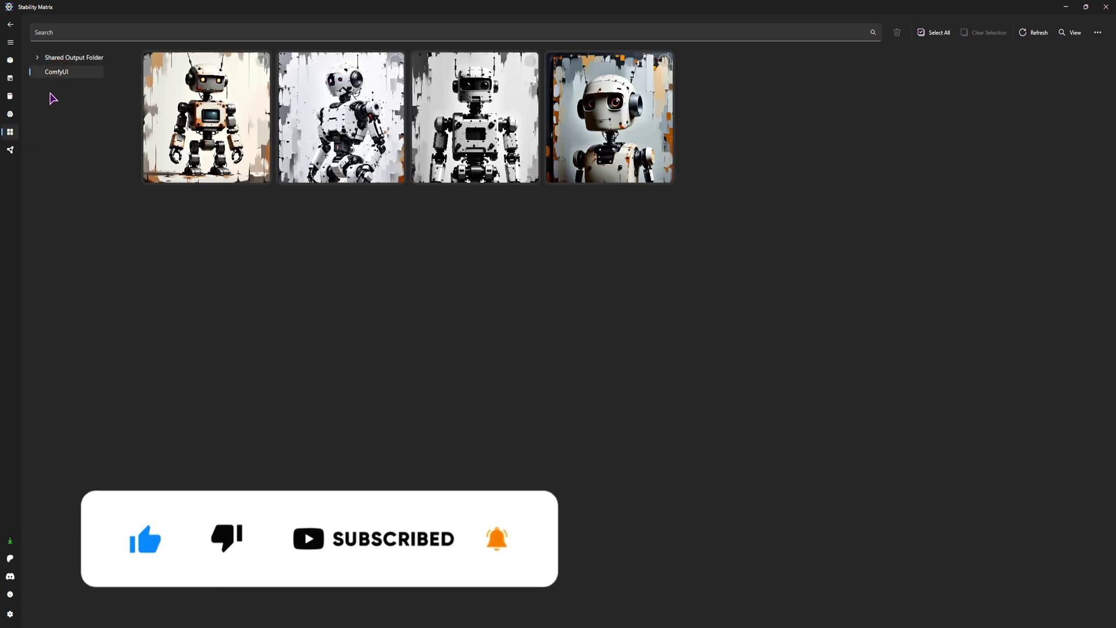
pyautogui.click(10, 152)
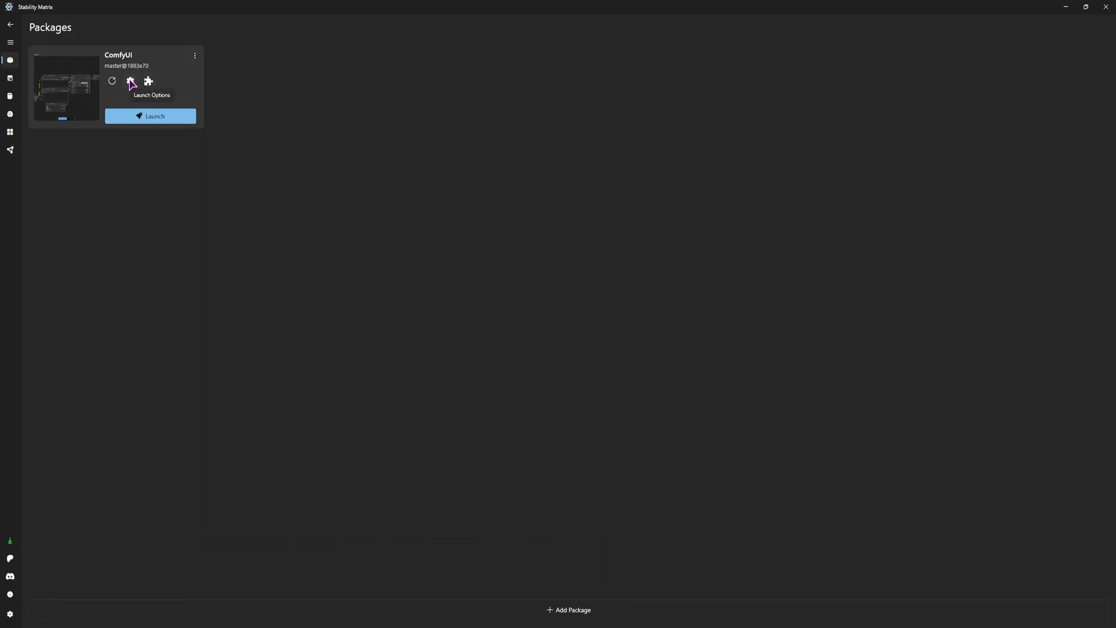
# Review and save ComfyUI's launch options, then open its Extensions manager.
pyautogui.click(130, 81)
pyautogui.click(644, 235)
pyautogui.moveTo(645, 238)
pyautogui.mouseDown()
pyautogui.moveTo(654, 300)
pyautogui.moveTo(640, 420)
pyautogui.moveTo(644, 219)
pyautogui.mouseUp()
pyautogui.click(512, 465)
pyautogui.click(195, 56)
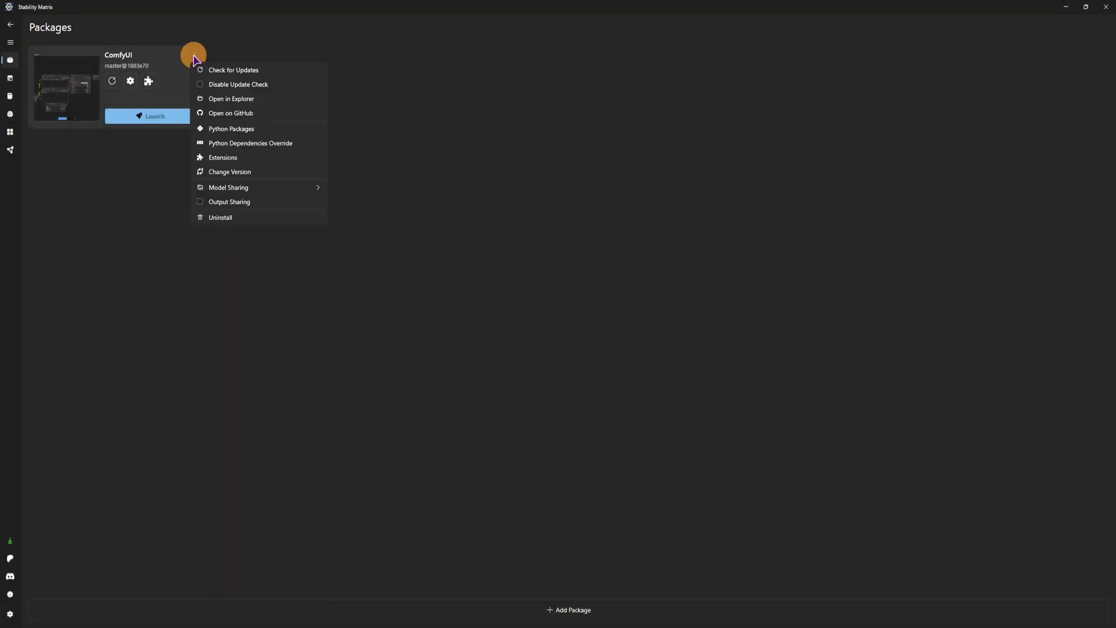
pyautogui.click(251, 162)
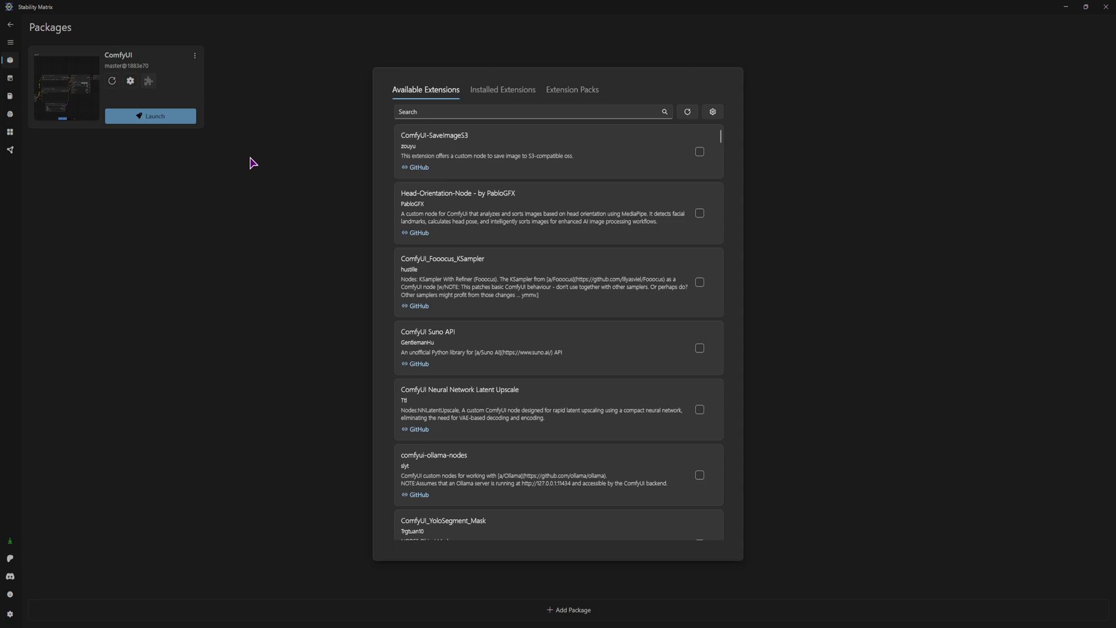
# Update the installed pycache extension from the Installed Extensions list.
pyautogui.click(525, 96)
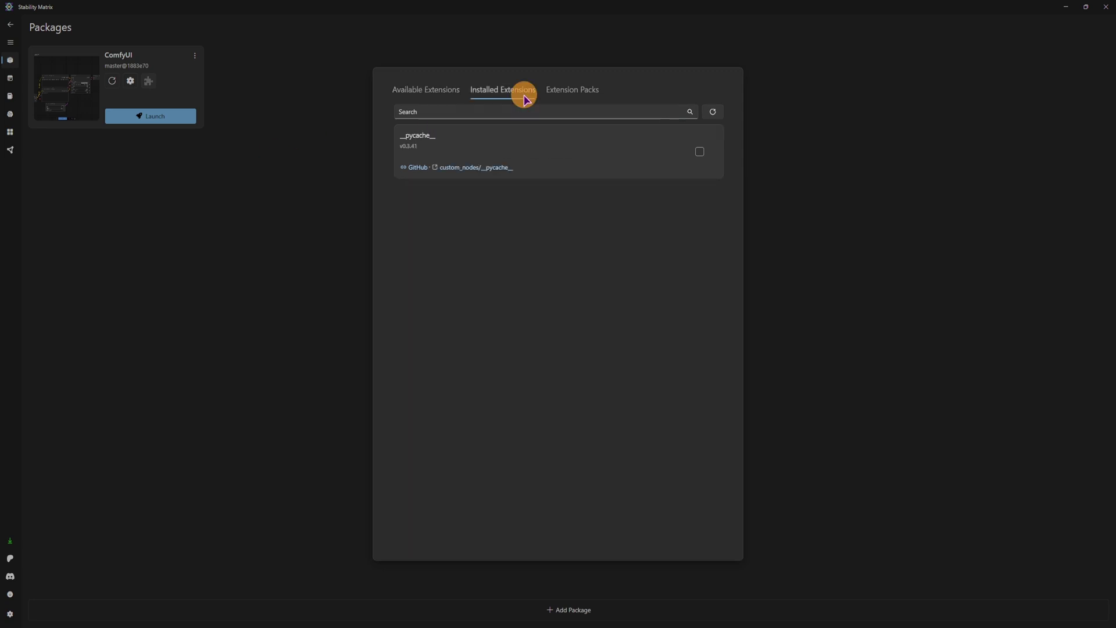
pyautogui.click(477, 140)
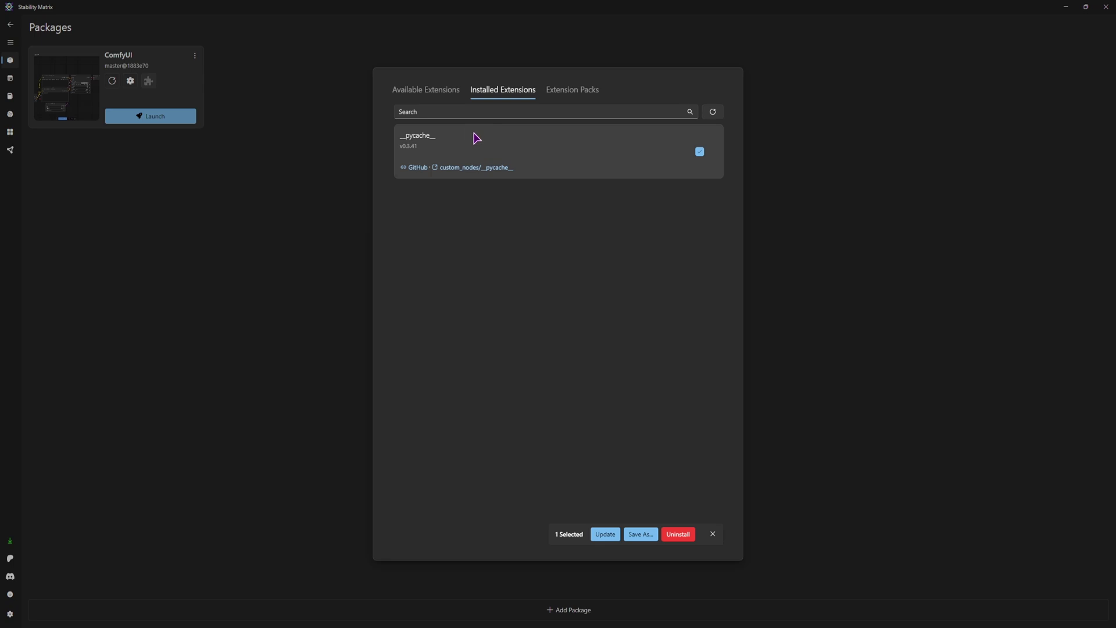
pyautogui.click(605, 534)
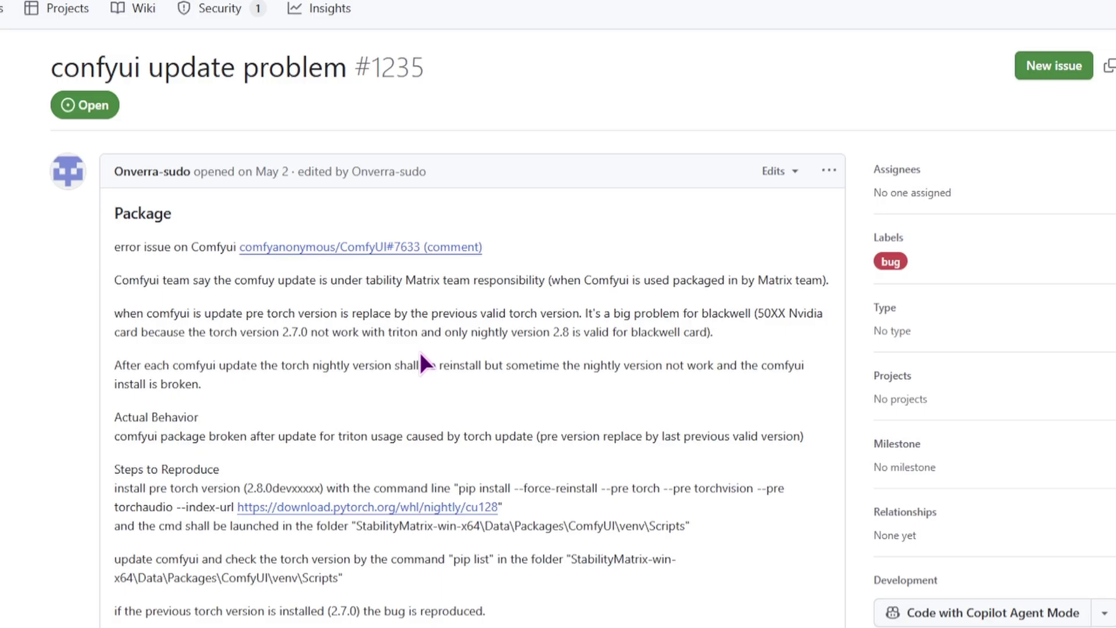
# Highlight the console sentences about ComfyUI updates and the broken install.
pyautogui.moveTo(163, 367); pyautogui.dragTo(250, 366)
pyautogui.moveTo(369, 366); pyautogui.dragTo(368, 381)
pyautogui.click(295, 386)
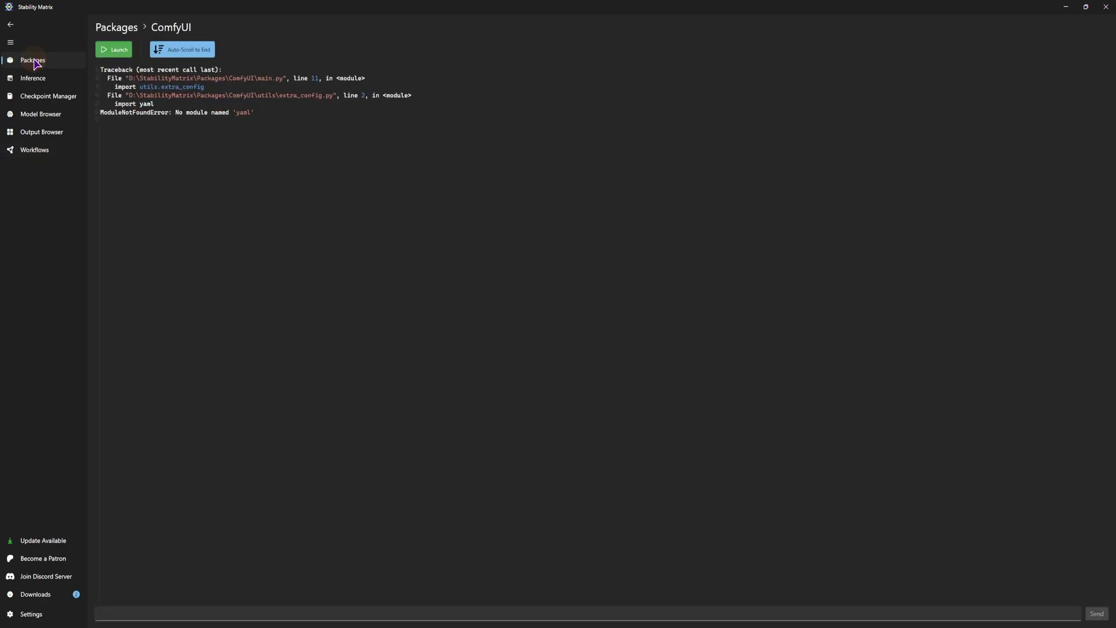
# Relaunch ComfyUI and install the Stability Matrix update from v2.13.0 to v2.14.2.
pyautogui.click(154, 178)
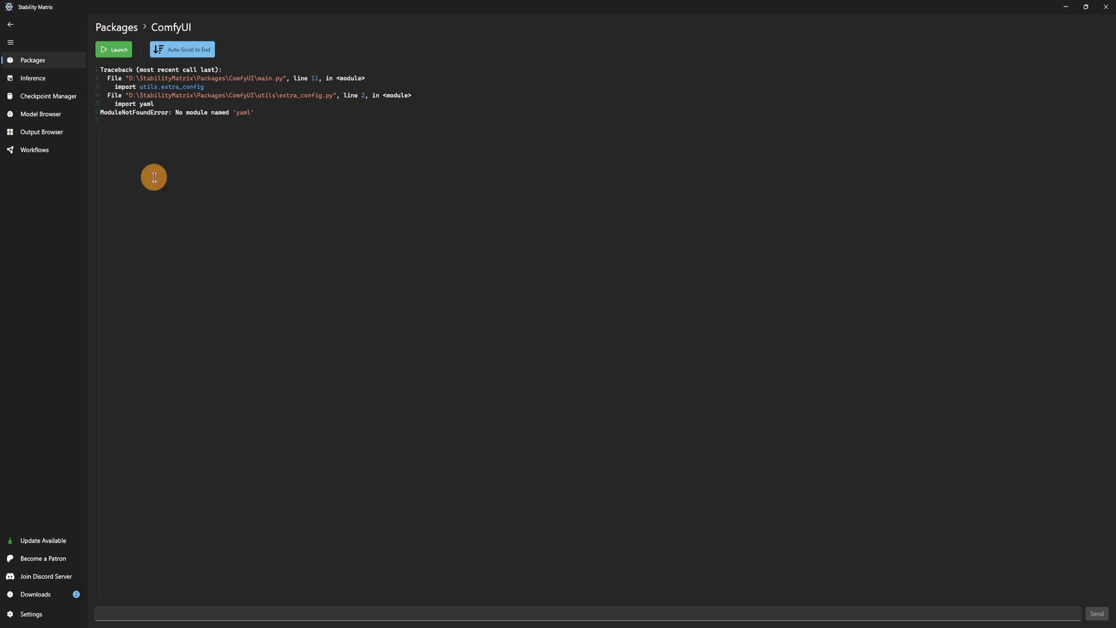
pyautogui.click(124, 49)
pyautogui.click(45, 541)
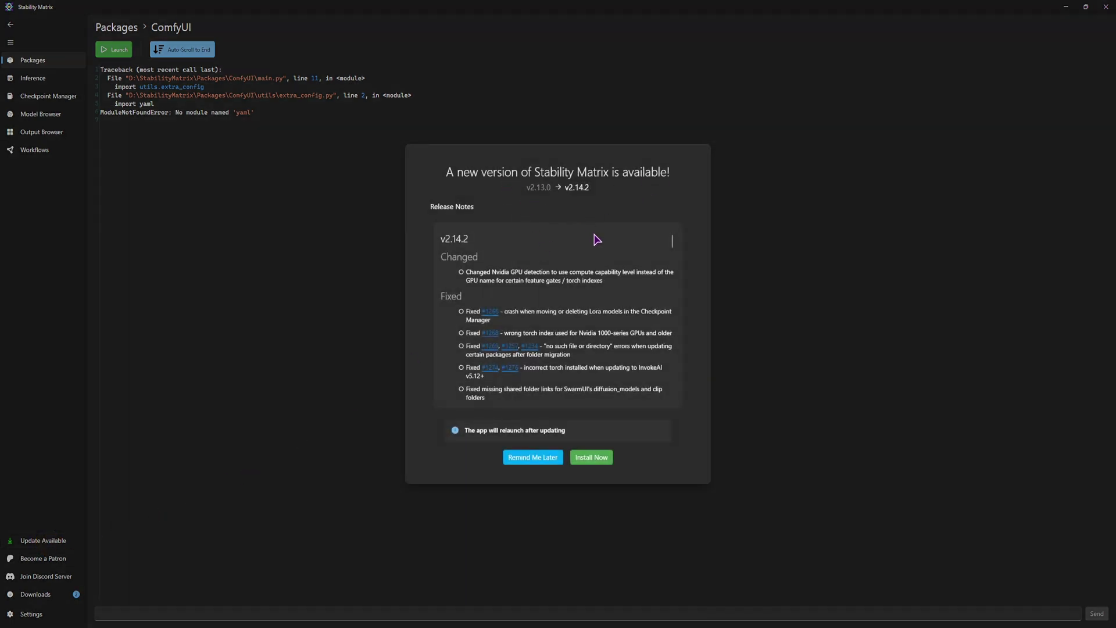
pyautogui.click(587, 459)
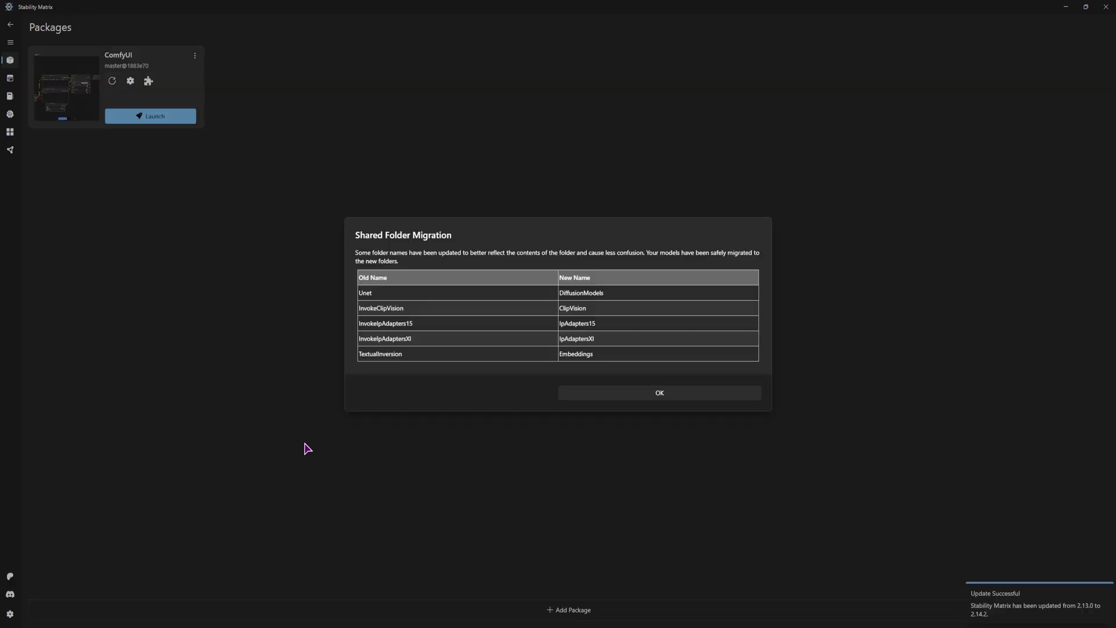
# Dismiss the shared folder migration and folder reference notices, return to Packages, and relaunch ComfyUI.
pyautogui.click(626, 393)
pyautogui.click(626, 394)
pyautogui.click(10, 26)
pyautogui.click(10, 26)
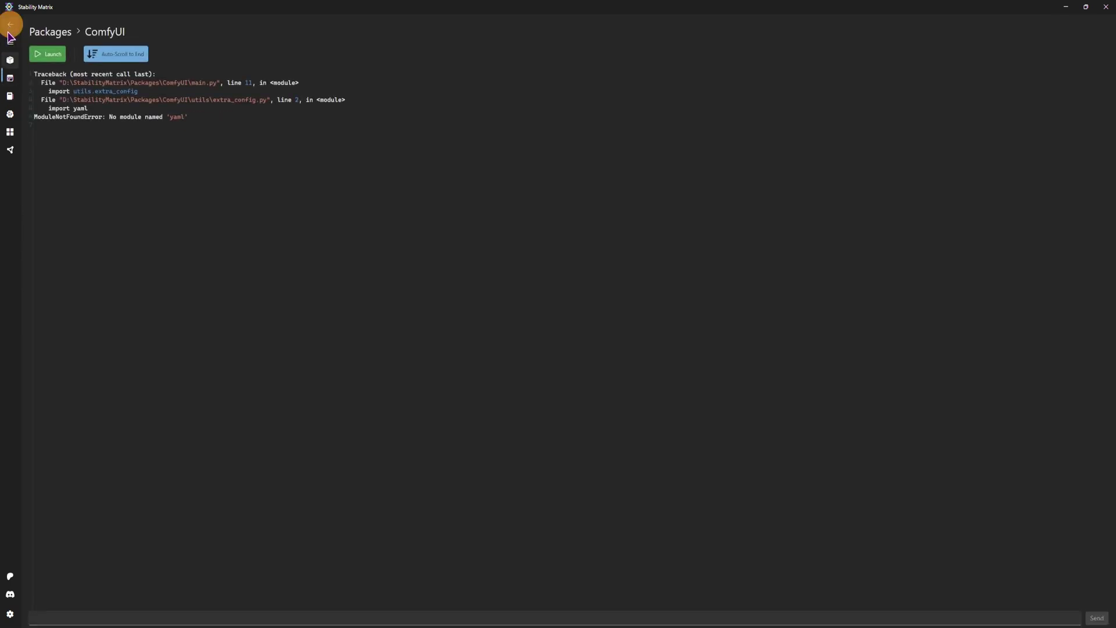
pyautogui.click(10, 25)
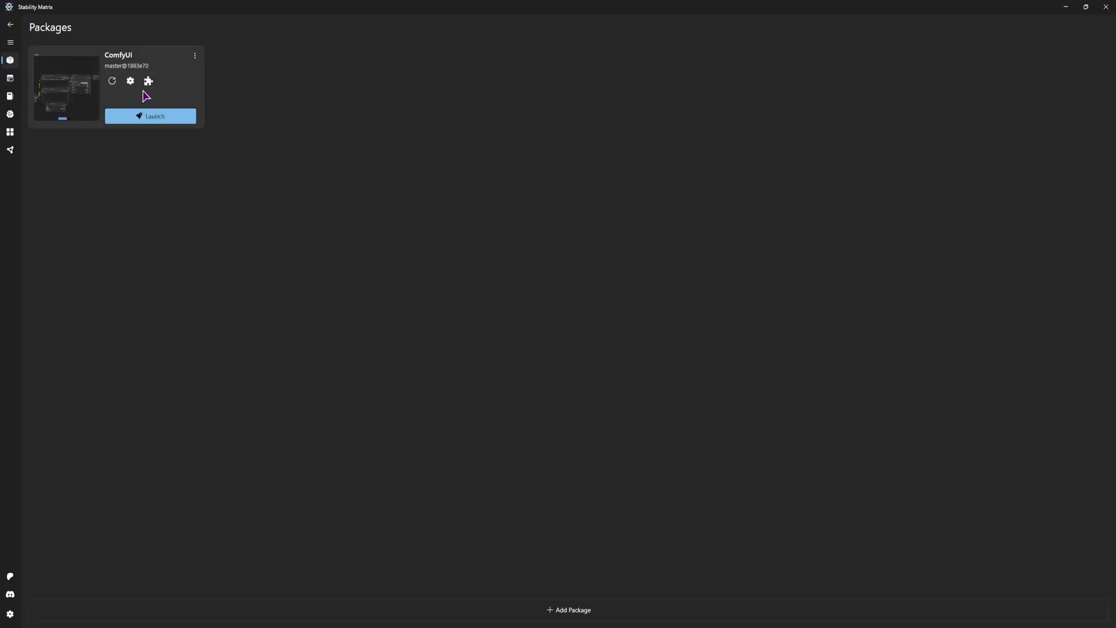
pyautogui.click(151, 117)
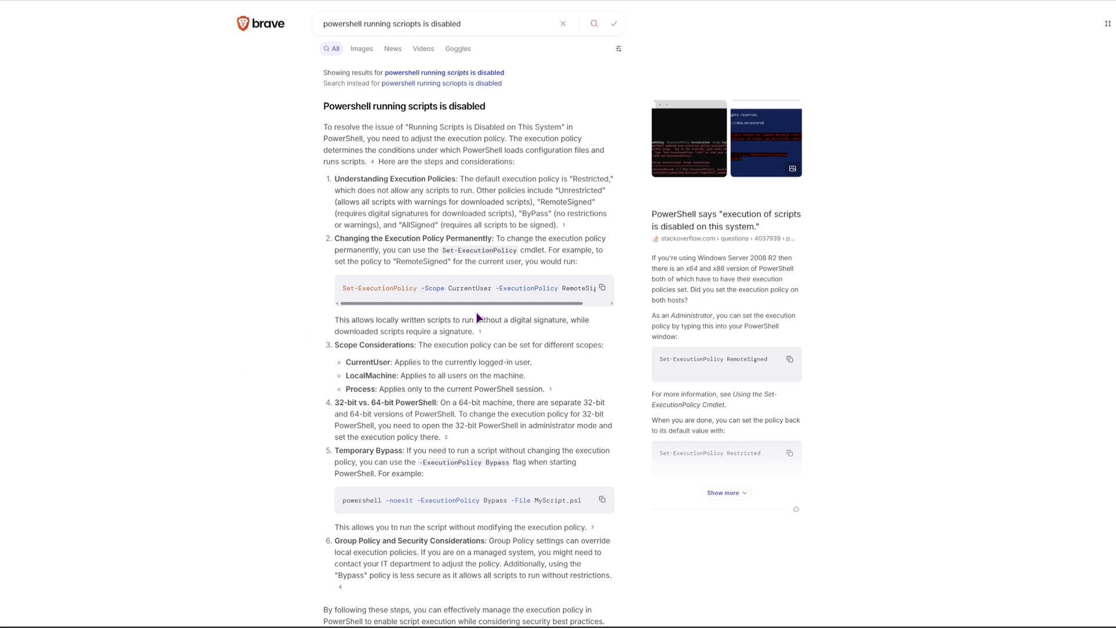
pyautogui.moveTo(511, 301)
pyautogui.mouseDown()
pyautogui.moveTo(604, 308)
pyautogui.moveTo(498, 305)
pyautogui.mouseUp()
# Set the current user's PowerShell execution policy to RemoteSigned.
pyautogui.click(602, 287)
pyautogui.hotkey('alt', 'Tab')
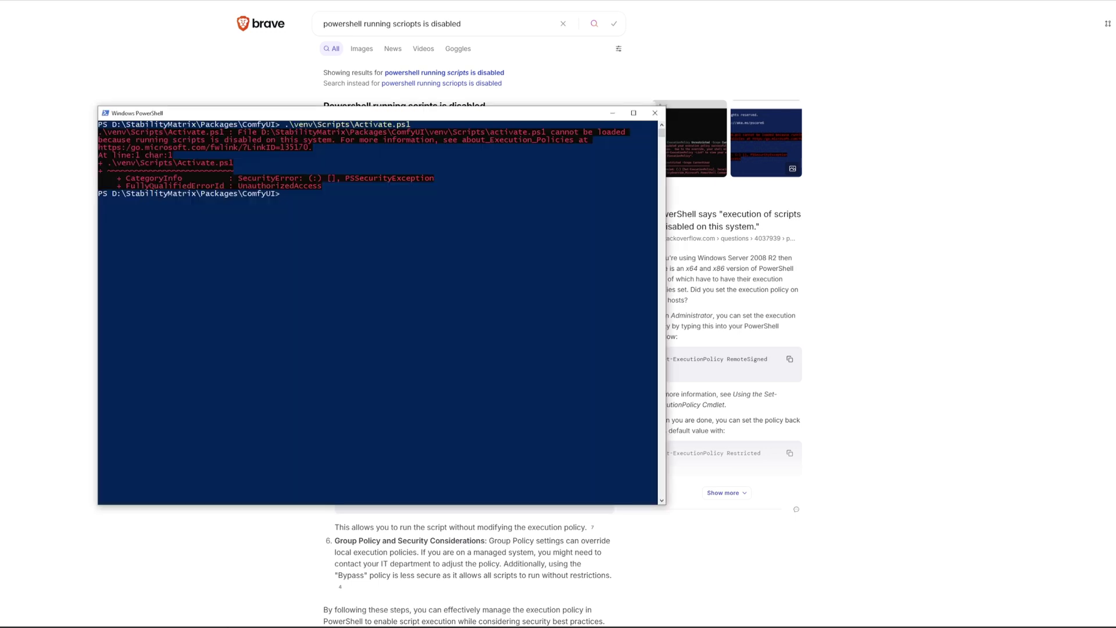
pyautogui.hotkey('ctrl', 'v')
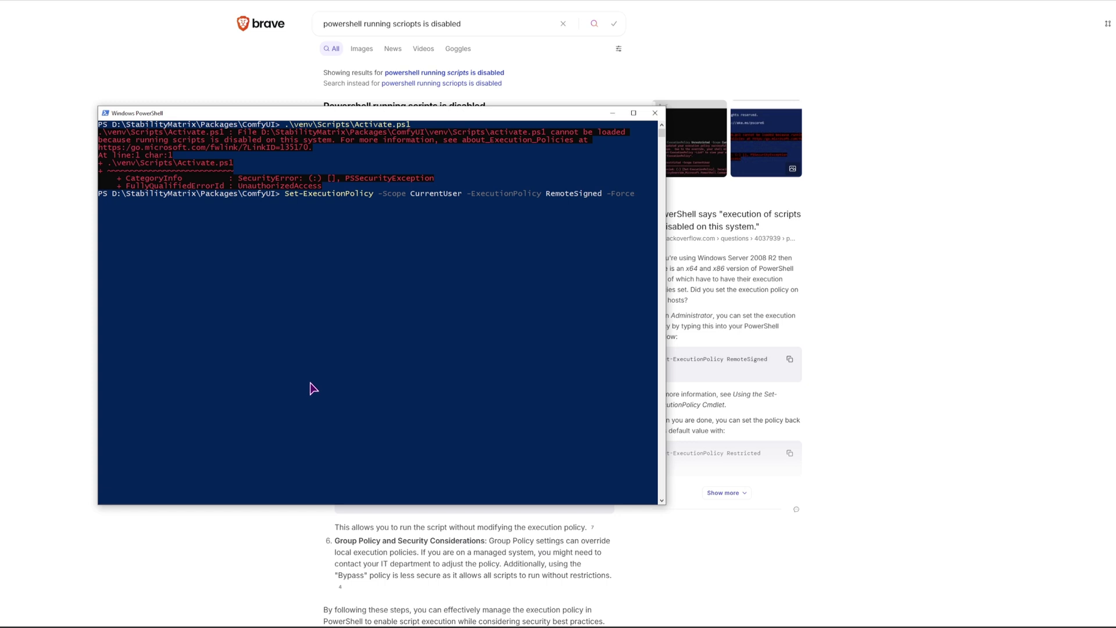
pyautogui.press('Return')
# Activate ComfyUI's virtual environment and uninstall torch 2.7.1, confirming with Y.
pyautogui.press('Up')
pyautogui.press('Up')
pyautogui.press('Return')
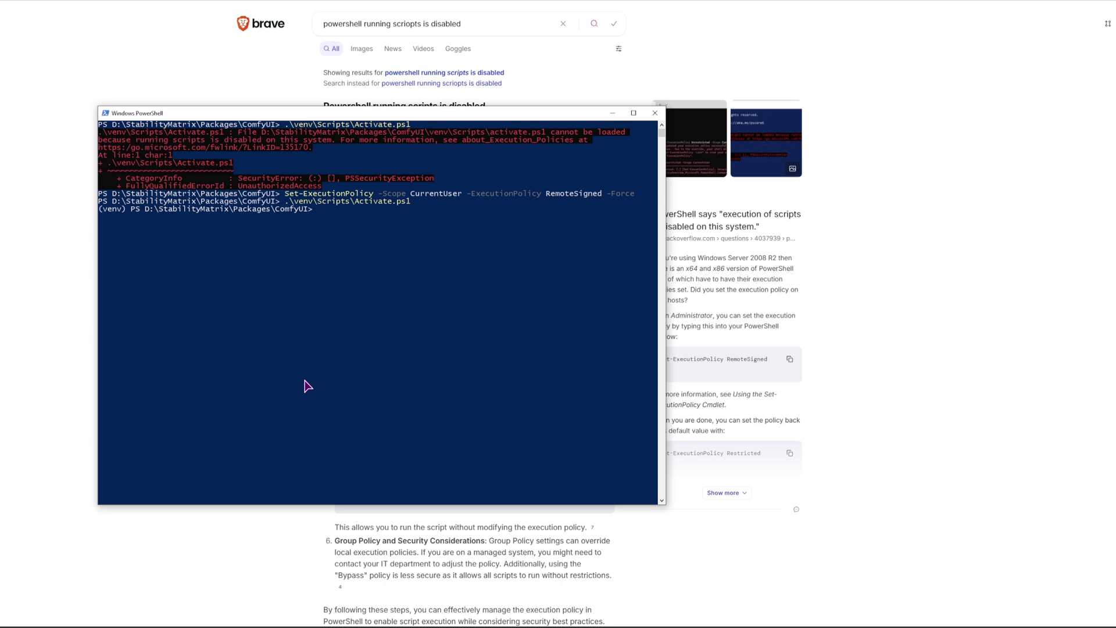
pyautogui.write('pip uninstall torch')
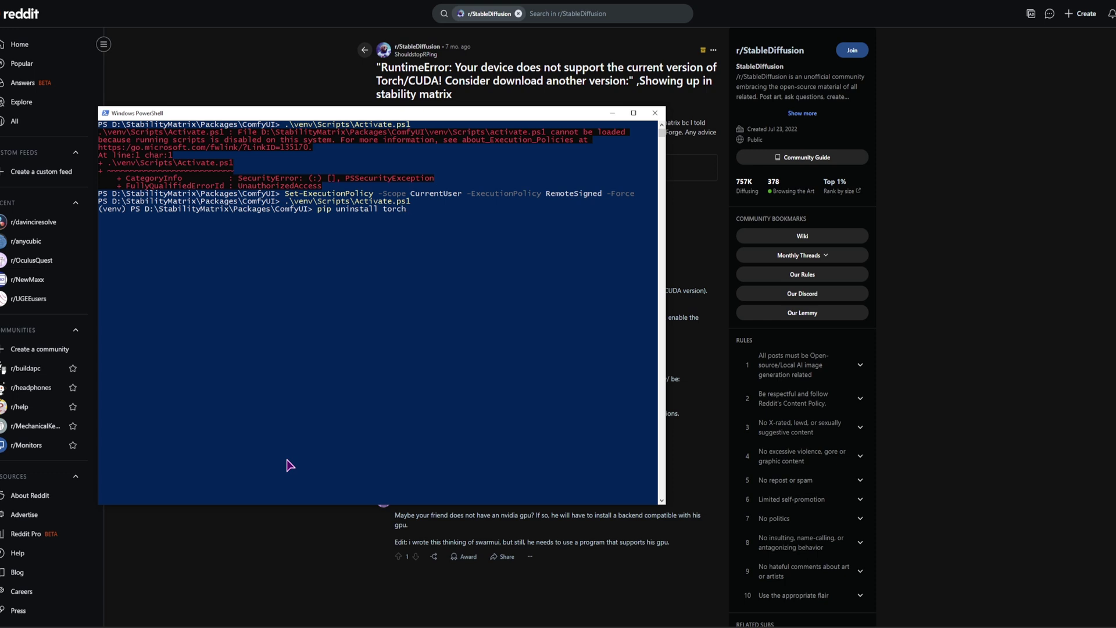
pyautogui.press('Return')
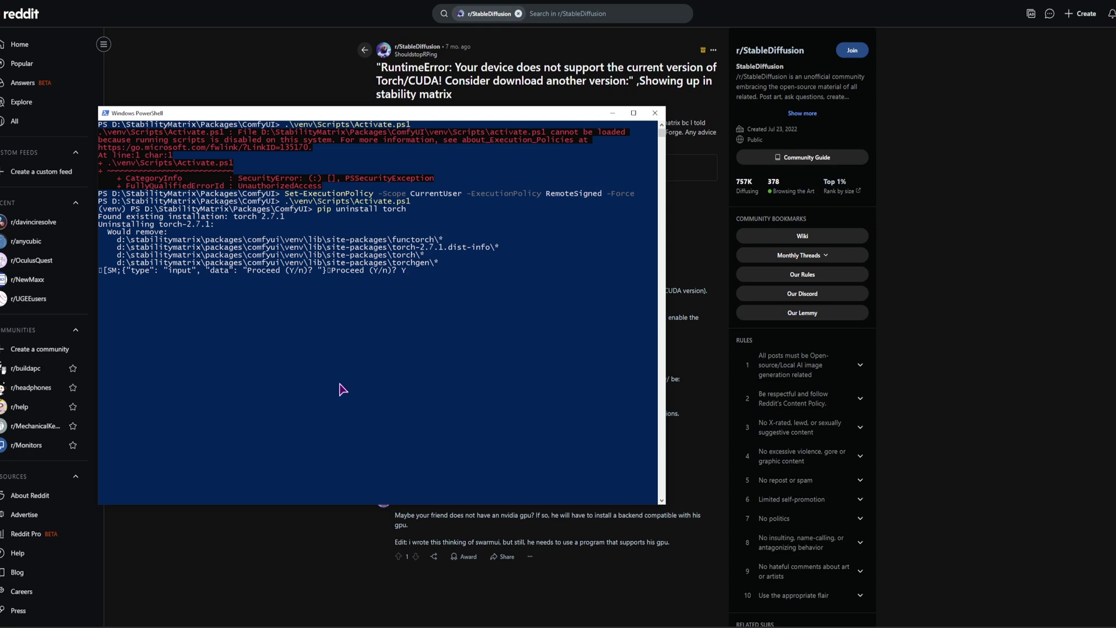
pyautogui.press('Return')
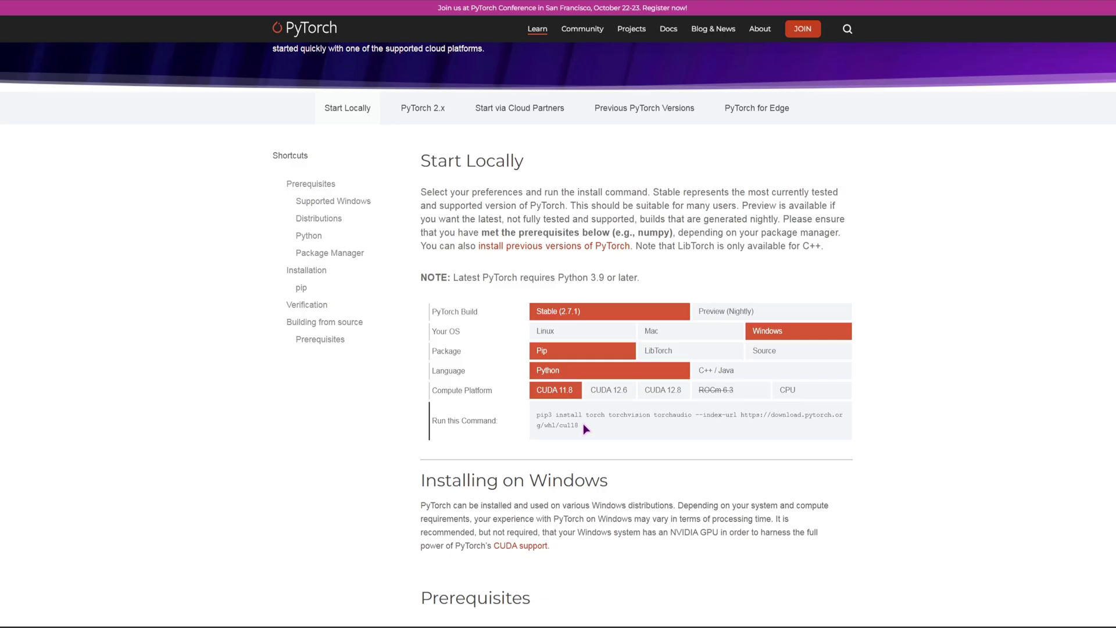
pyautogui.click(553, 421)
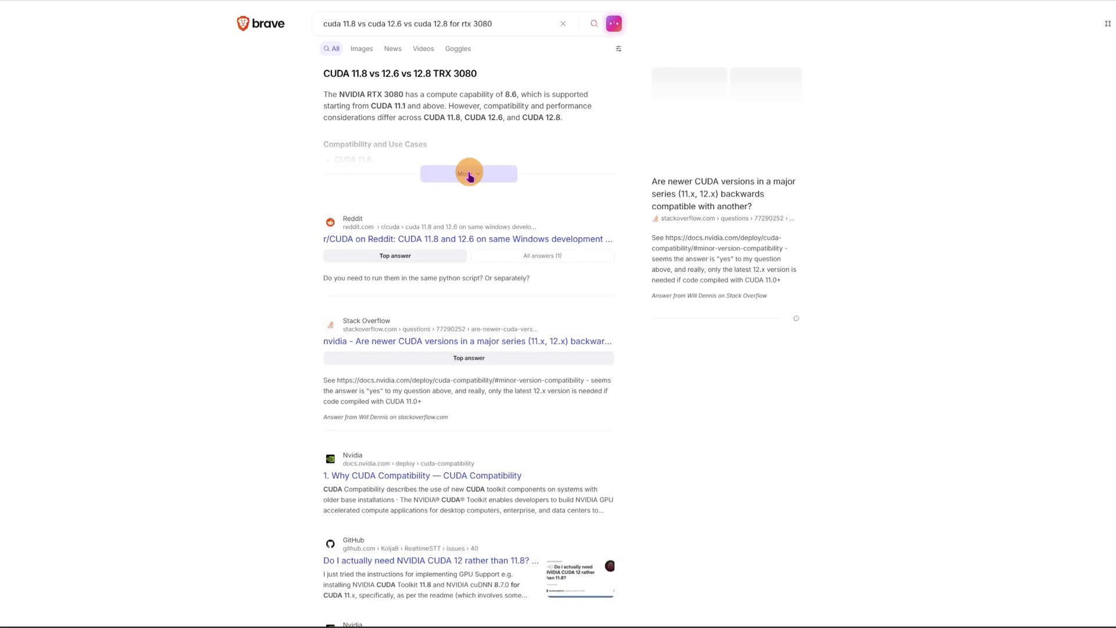
# Paste PyTorch's Windows pip3 install command for CUDA 11.8 into the PowerShell venv prompt.
pyautogui.click(464, 173)
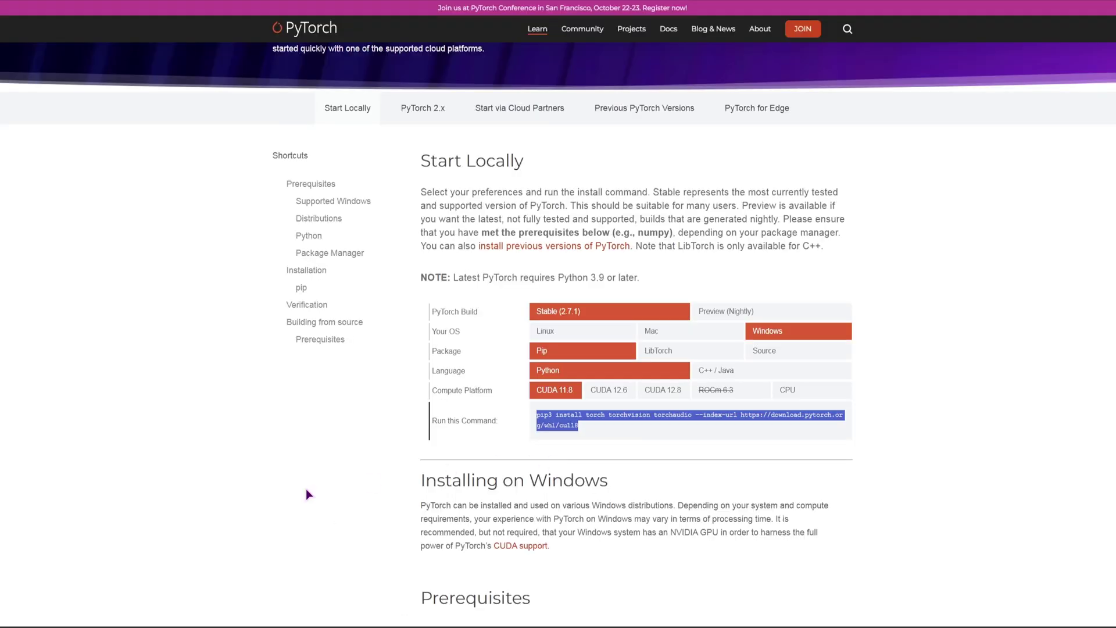
pyautogui.hotkey('alt', 'Tab')
pyautogui.rightClick(293, 370)
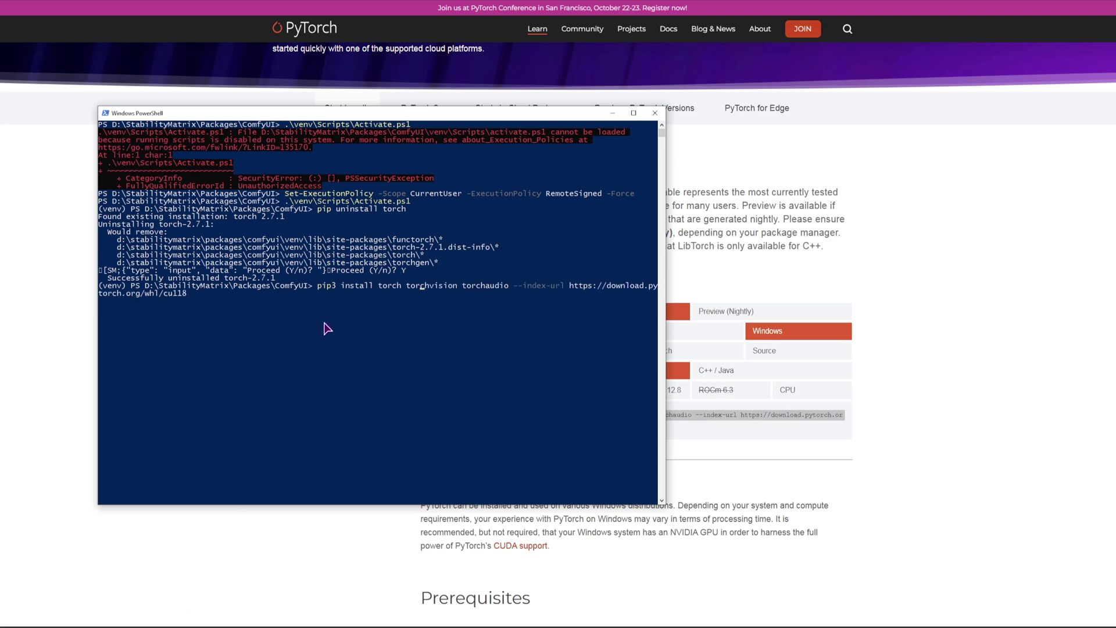
# Change pip3 to pip in the cu118 command to install torch, torchvision and torchaudio.
pyautogui.press('BackSpace')
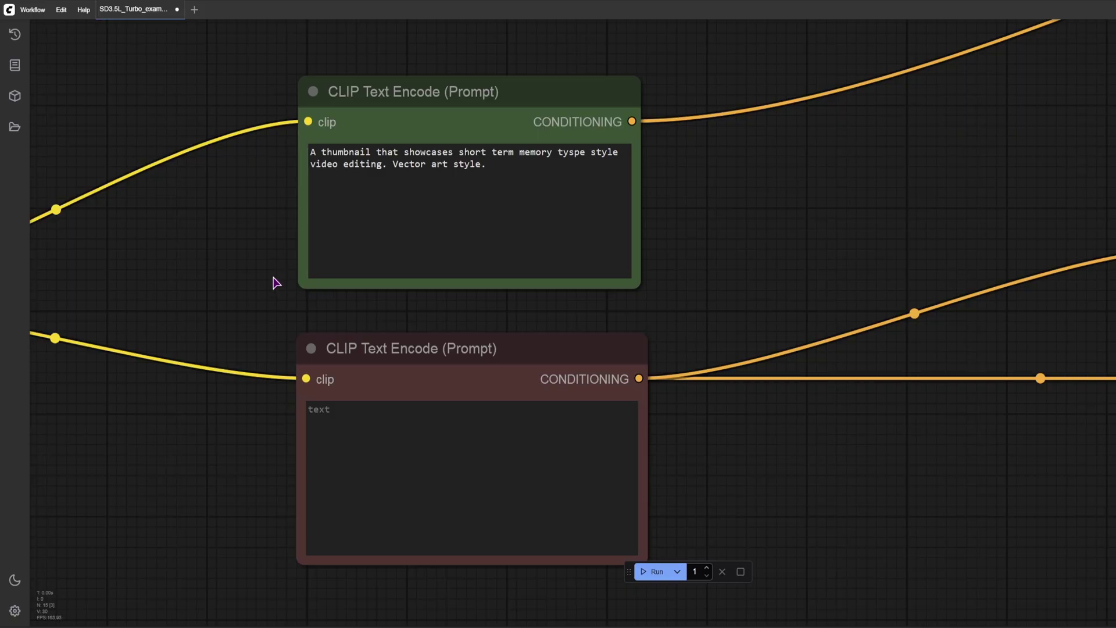
pyautogui.scroll(-6, 244, 257)
pyautogui.moveTo(215, 261); pyautogui.dragTo(384, 289)
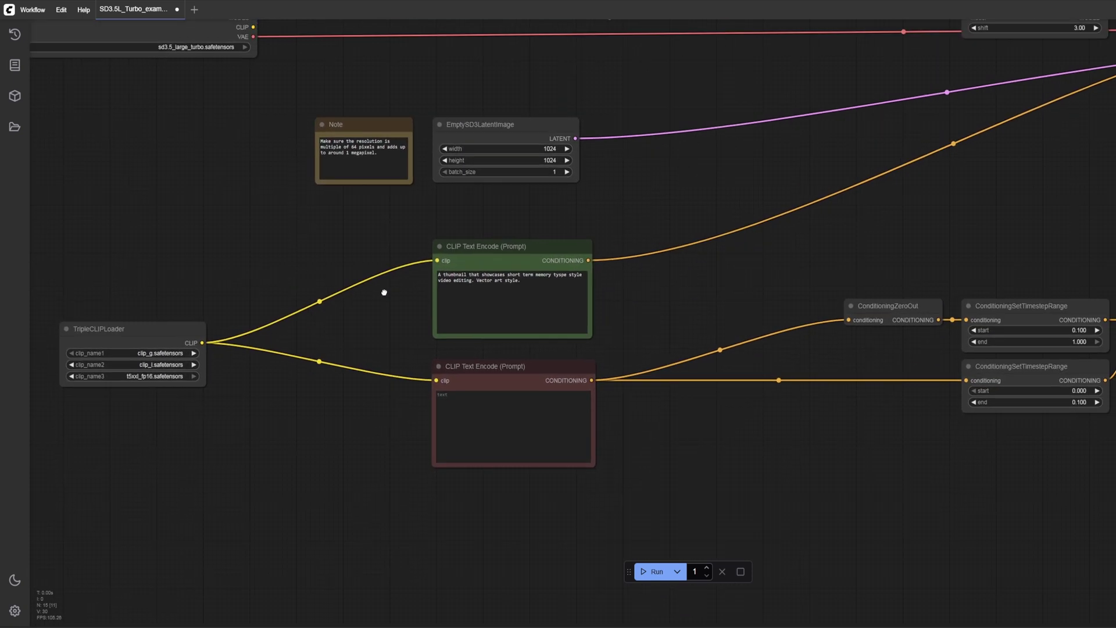
pyautogui.moveTo(351, 209); pyautogui.dragTo(316, 369)
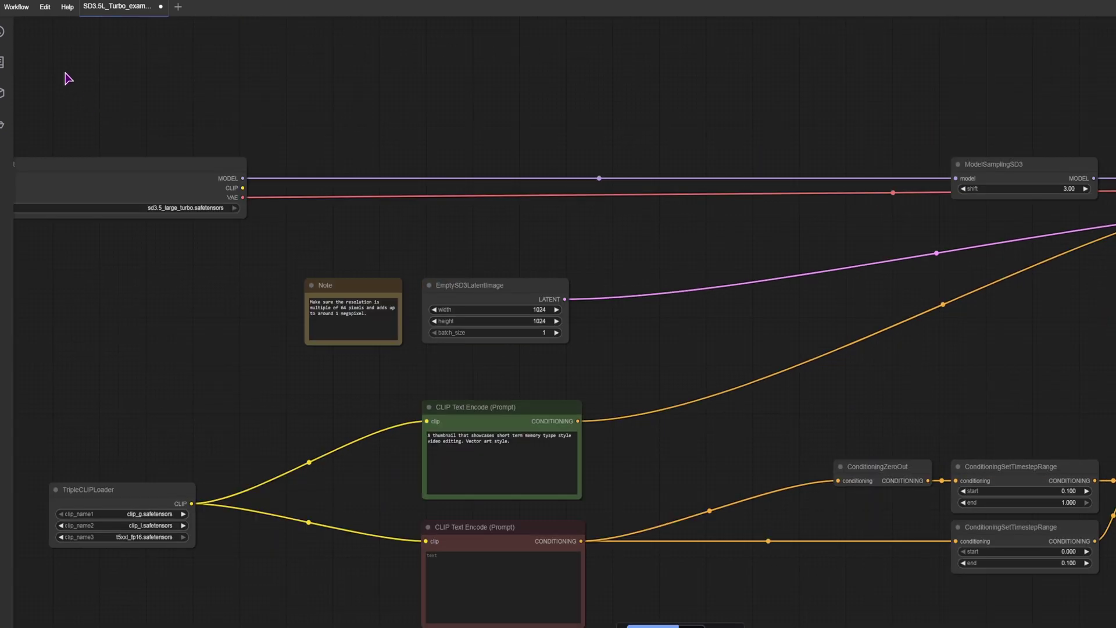
pyautogui.click(16, 7)
pyautogui.moveTo(43, 13)
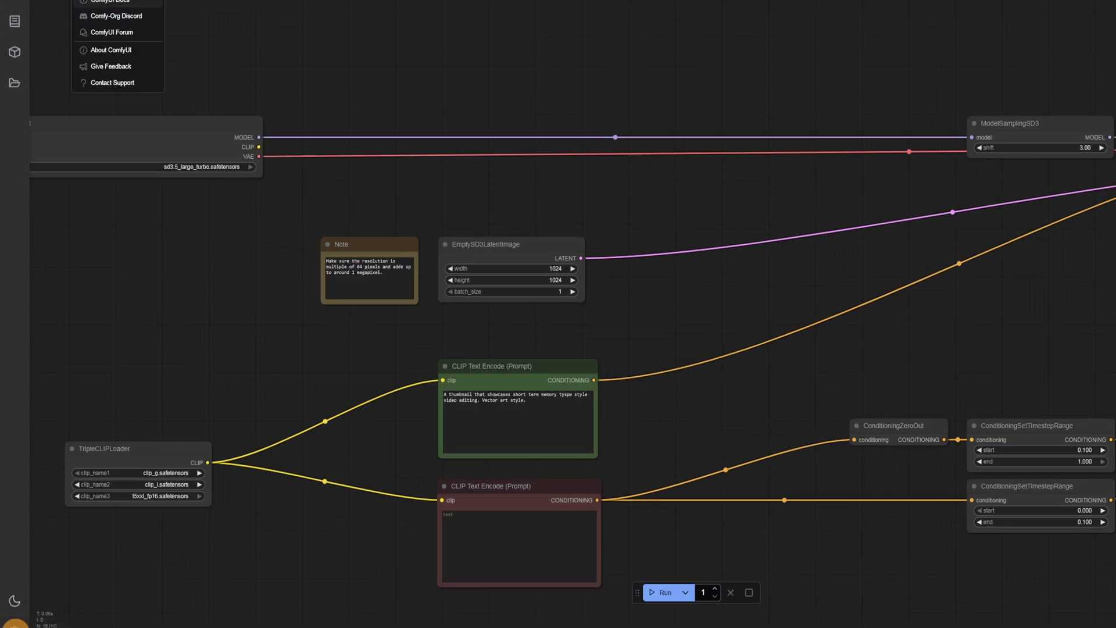
pyautogui.hotkey('ctrl', ',')
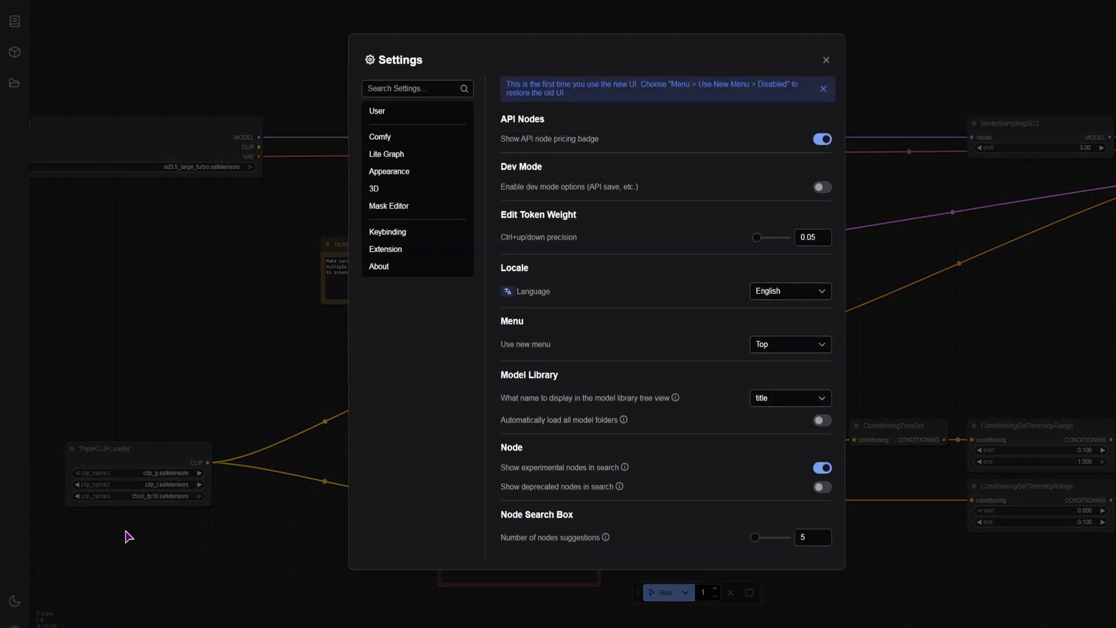
# Search ComfyUI's installed extensions for 'mana', find no manager, and return to Packages.
pyautogui.click(385, 249)
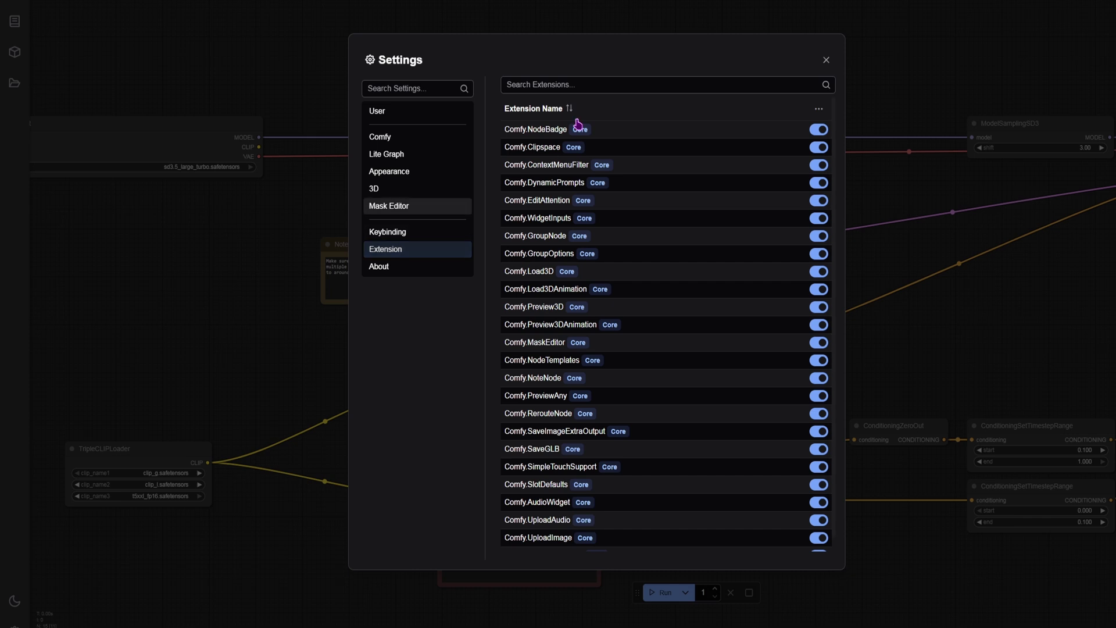
pyautogui.click(596, 83)
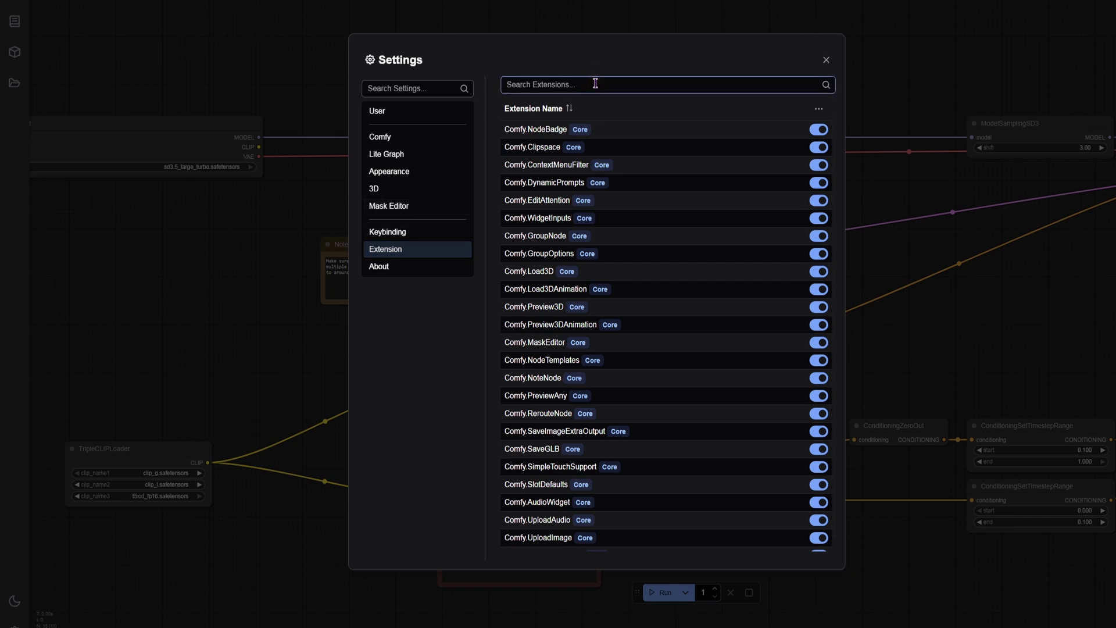
pyautogui.write('mana')
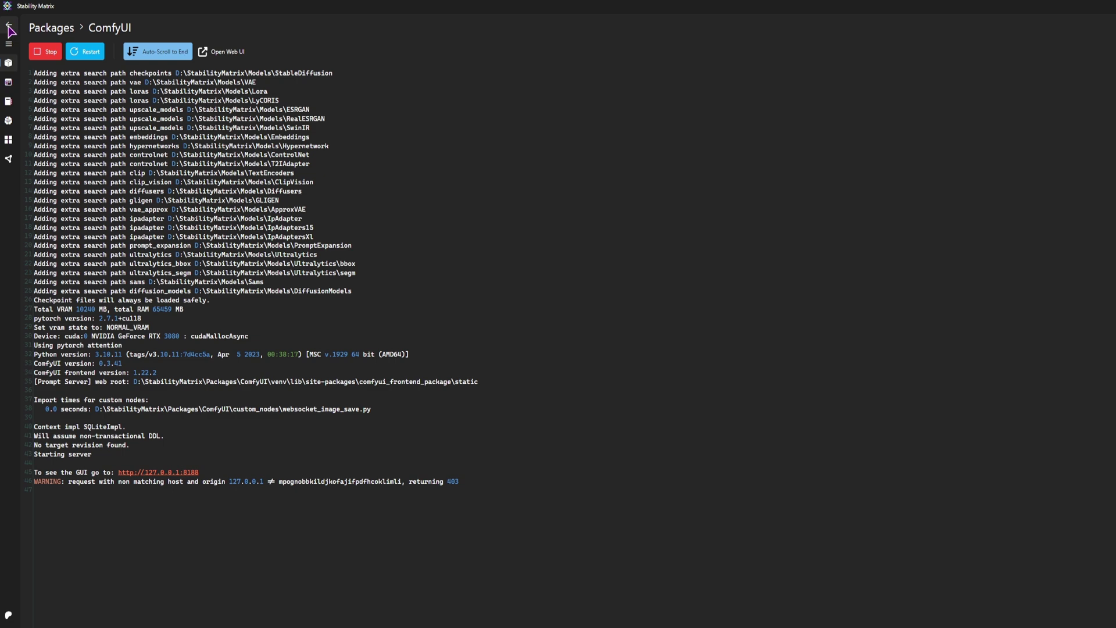
pyautogui.click(8, 29)
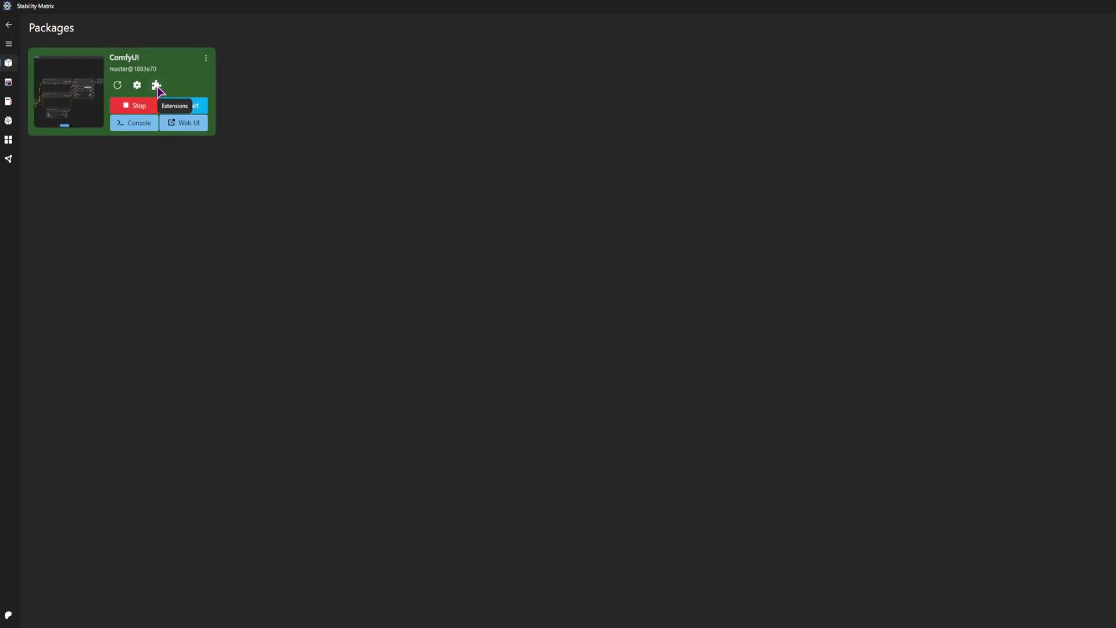
# Search ComfyUI's available extensions for 'manager' and install ComfyUI-Manager.
pyautogui.click(156, 85)
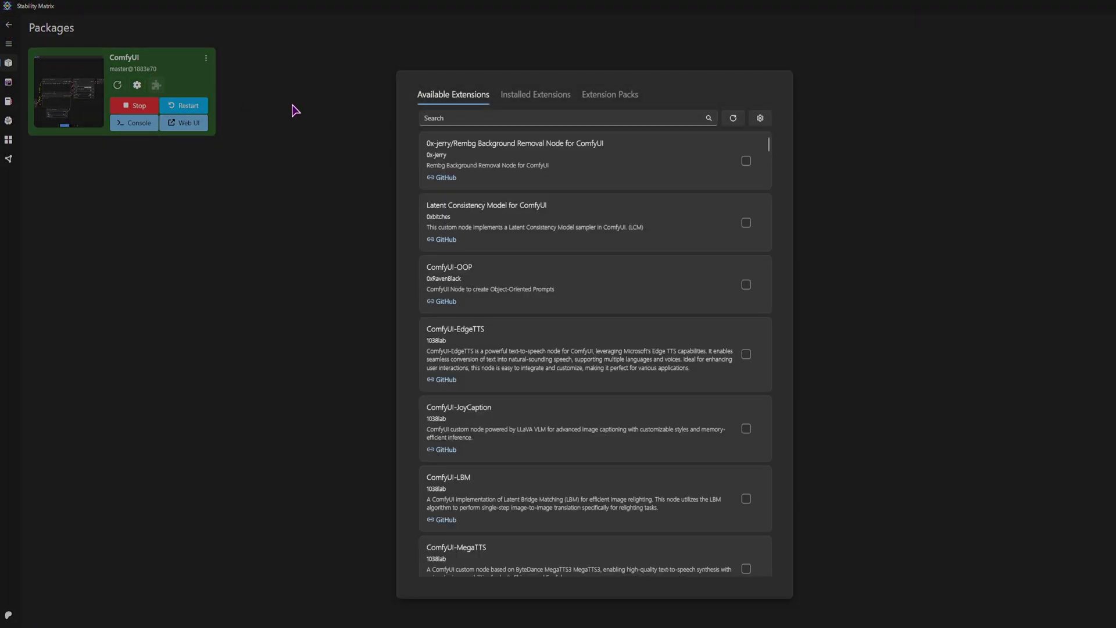
pyautogui.click(510, 120)
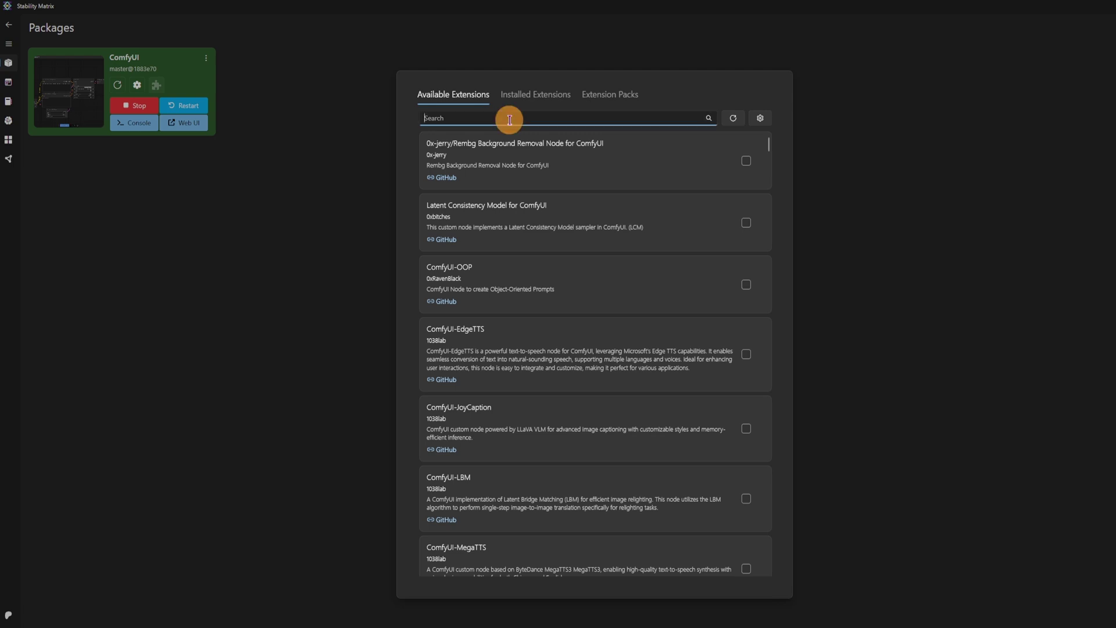
pyautogui.write('manager')
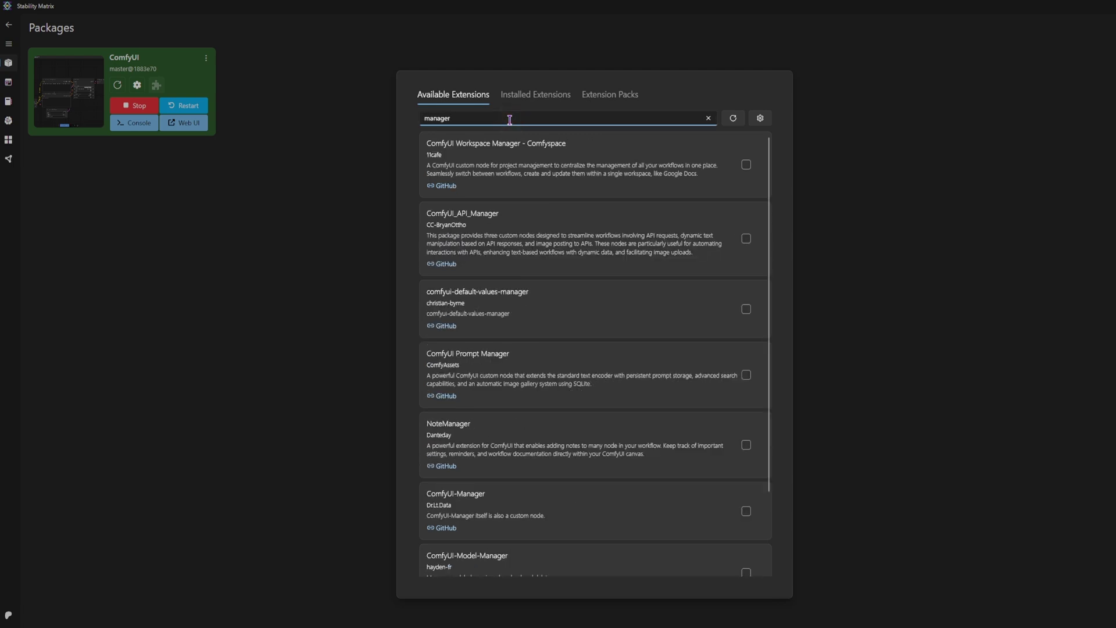
pyautogui.scroll(-3, 571, 414)
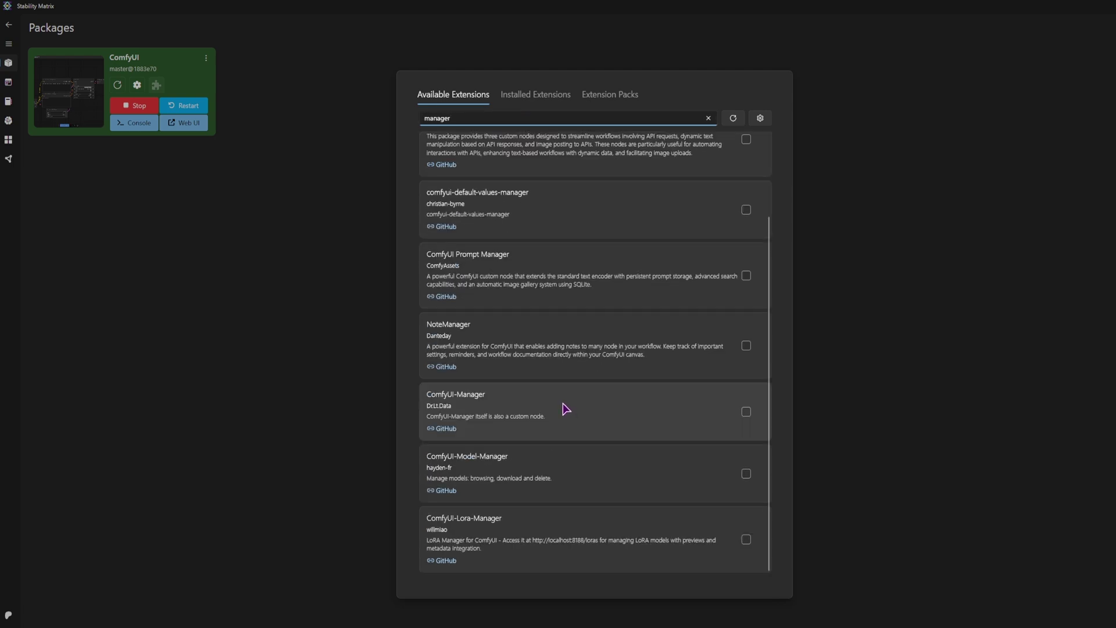
pyautogui.click(566, 409)
pyautogui.click(687, 572)
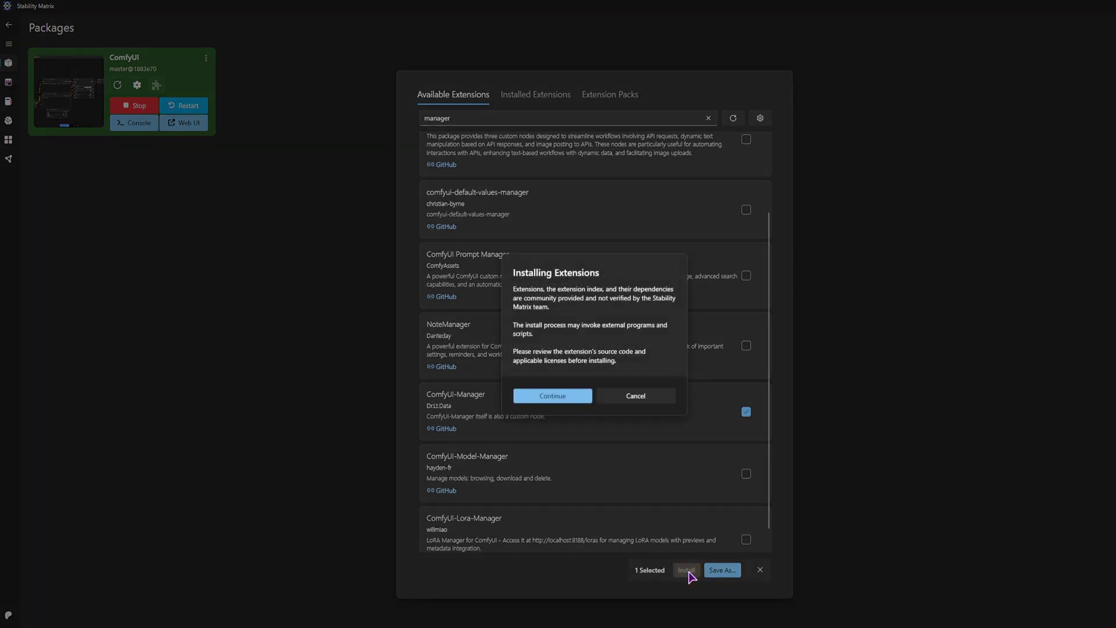
pyautogui.click(561, 398)
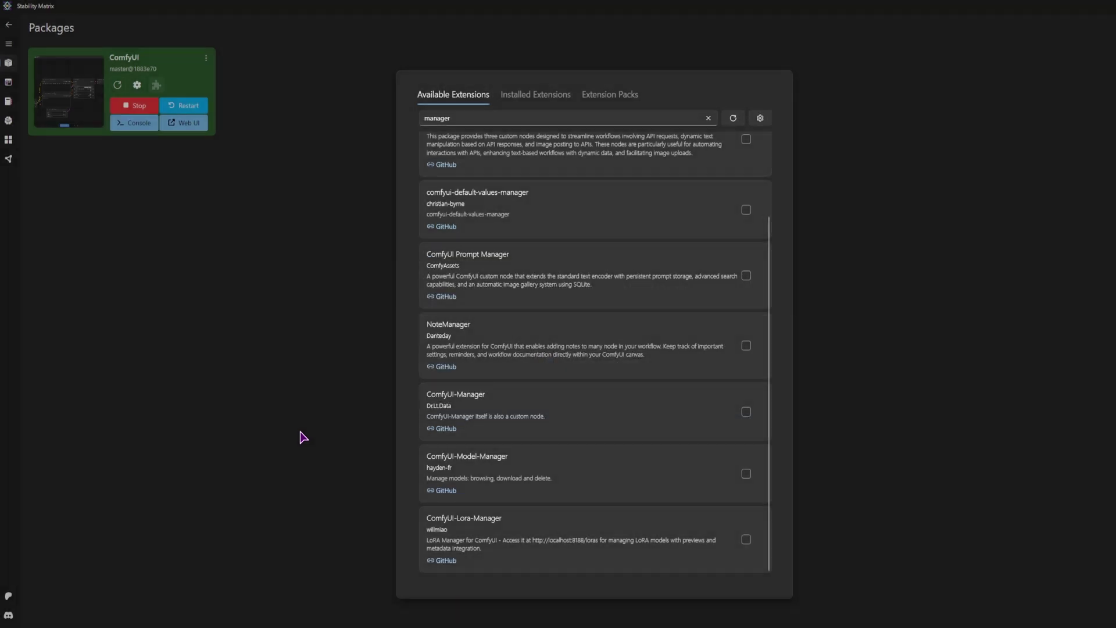
pyautogui.press('Escape')
# Check the console log, reload ComfyUI, and bring up ComfyUI Manager V3.33.1.
pyautogui.click(150, 123)
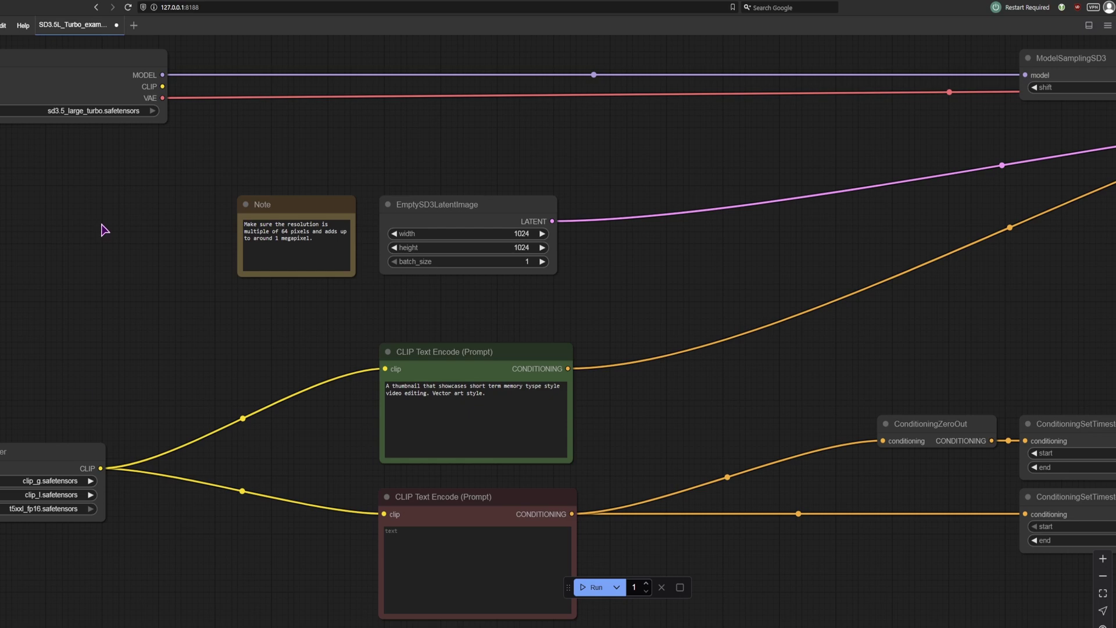
pyautogui.click(128, 7)
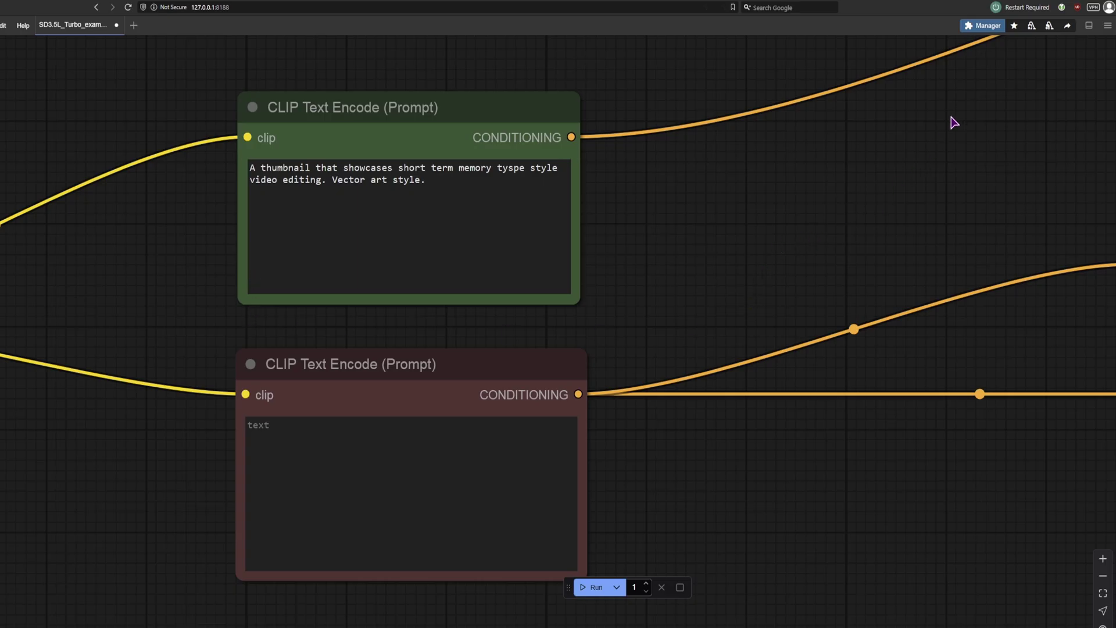
pyautogui.click(986, 29)
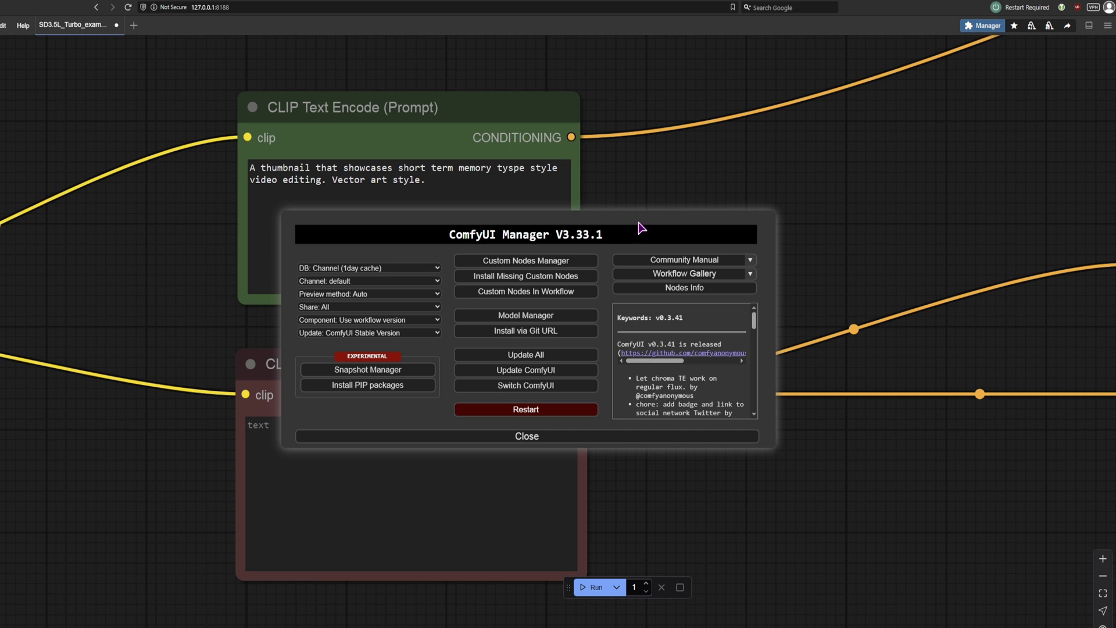
# Search the Custom Nodes Manager list for 'dynamic' node packs.
pyautogui.click(553, 261)
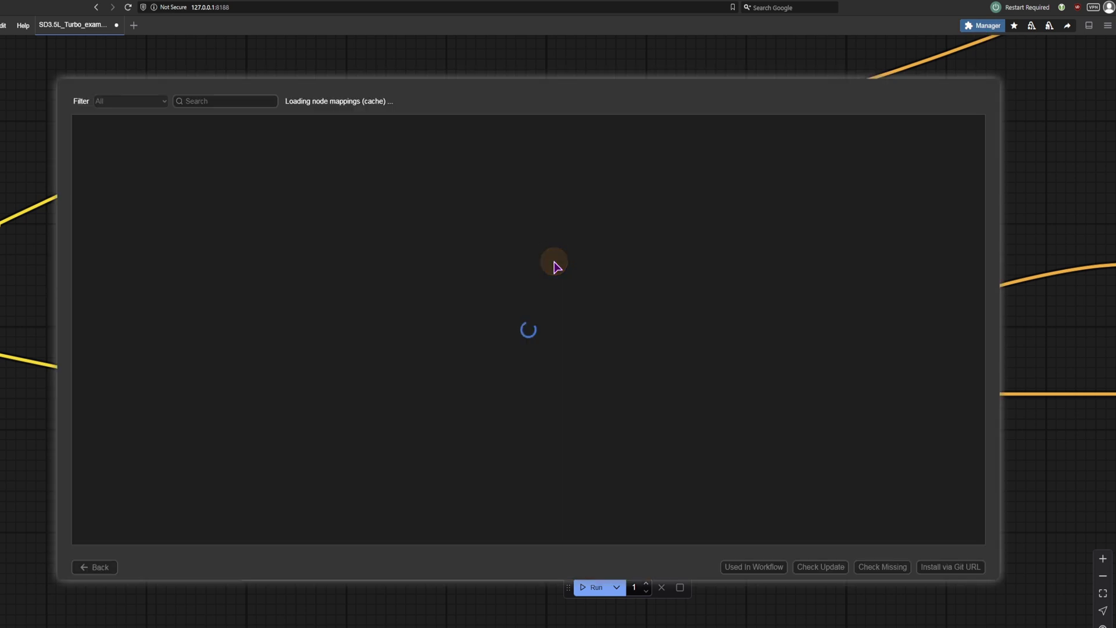
pyautogui.click(226, 101)
pyautogui.write('dyn')
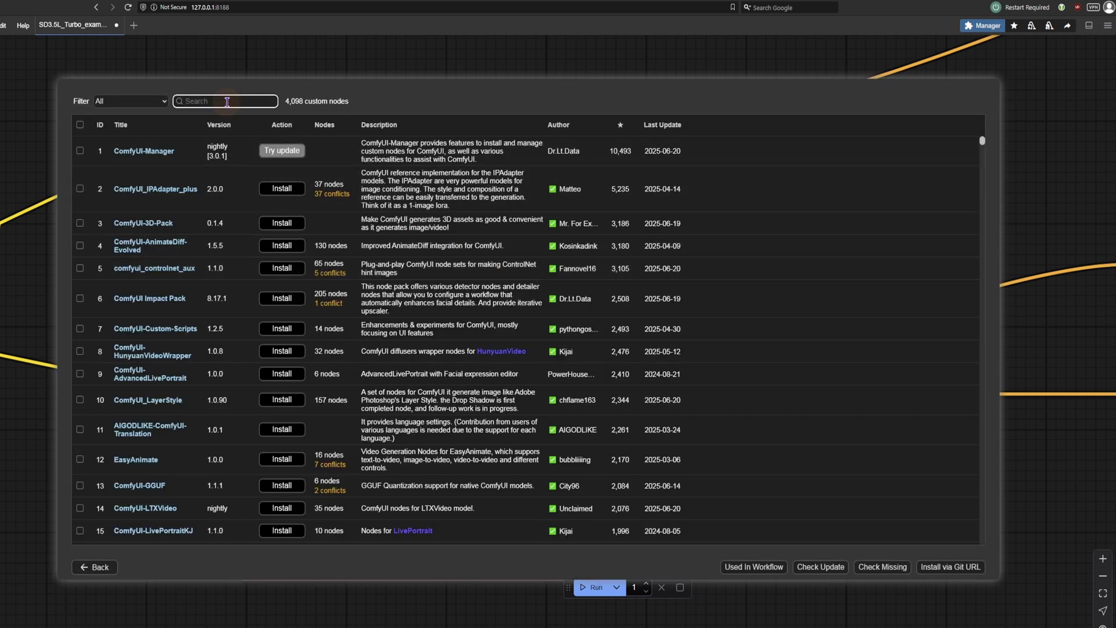
pyautogui.write('amic')
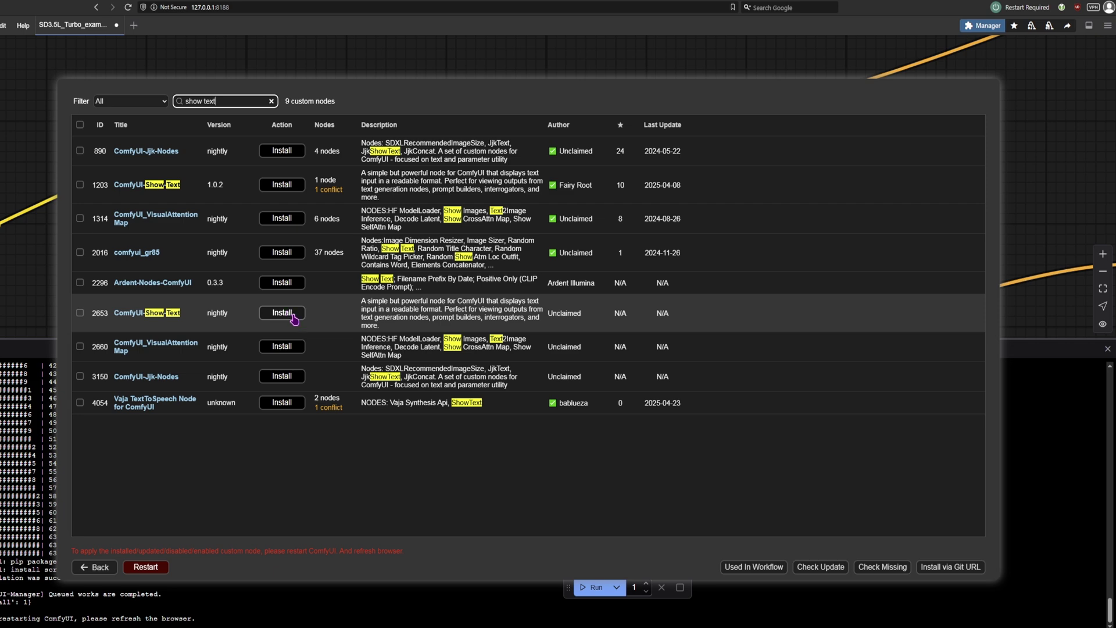
# Reboot the ComfyUI server, then begin searching the node library.
pyautogui.click(145, 568)
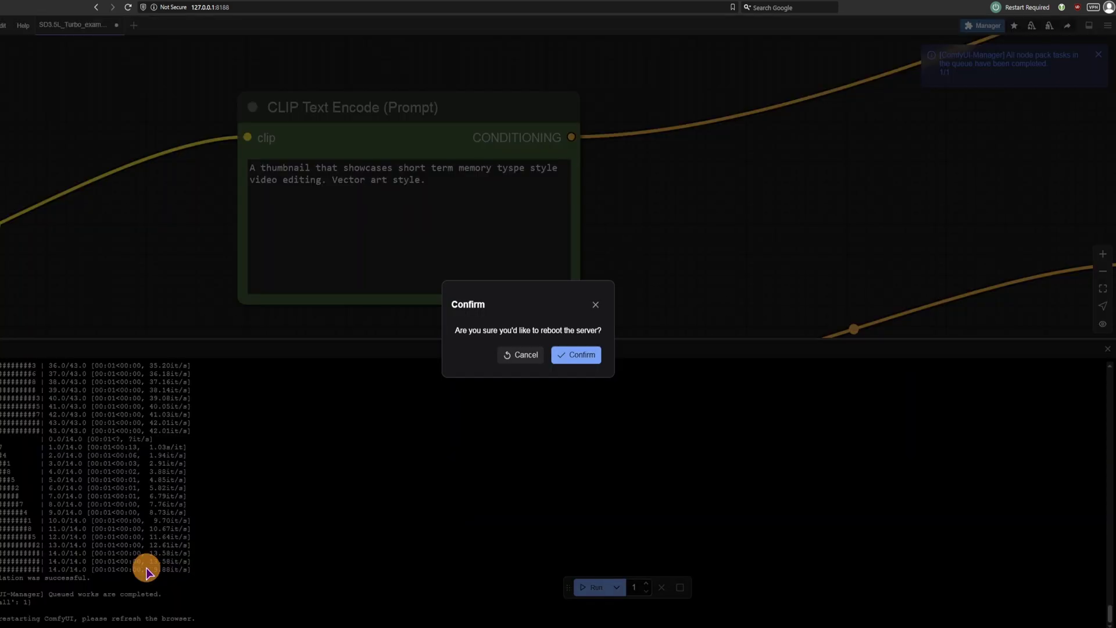
pyautogui.click(582, 355)
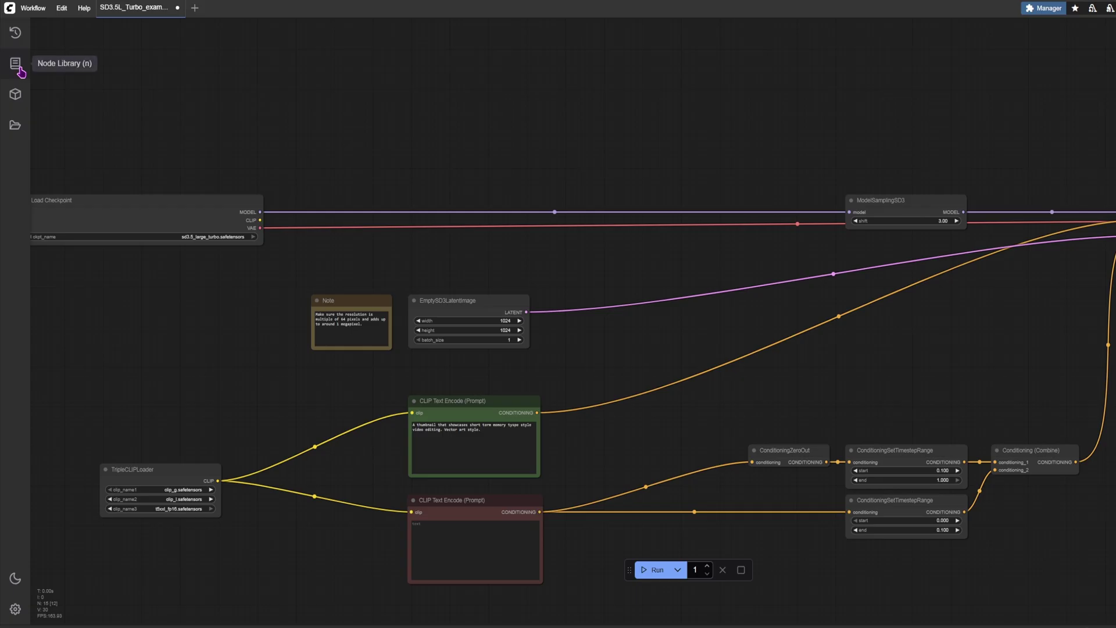
pyautogui.click(16, 62)
pyautogui.click(114, 56)
# Place a Show Text node on the canvas and install ComfyUI-JNodes in its nightly version.
pyautogui.write('show')
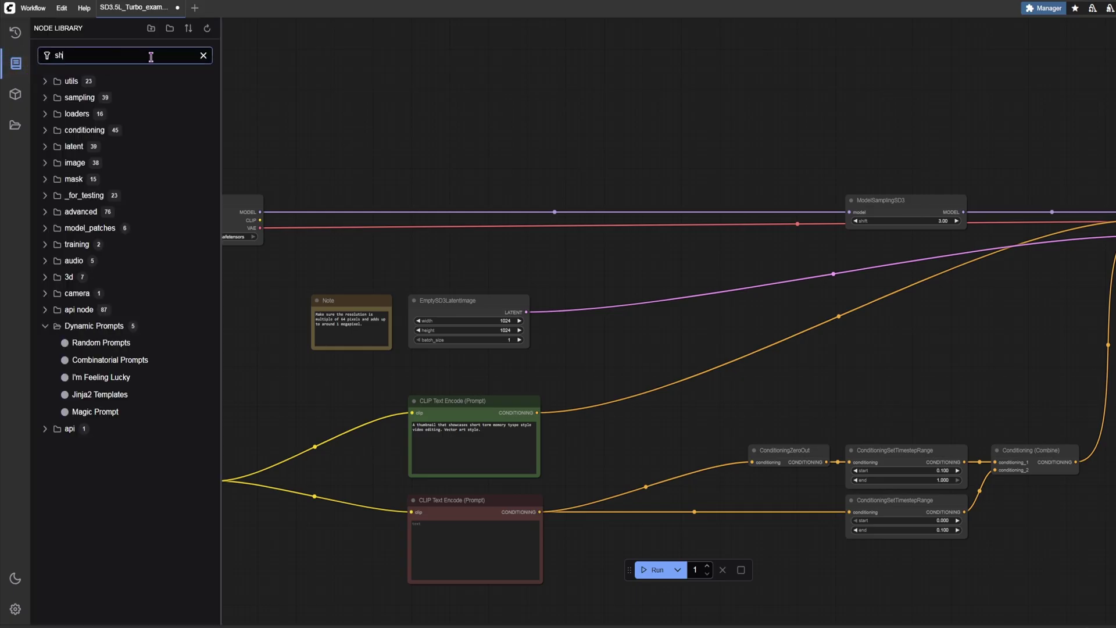
pyautogui.moveTo(98, 100); pyautogui.dragTo(514, 120)
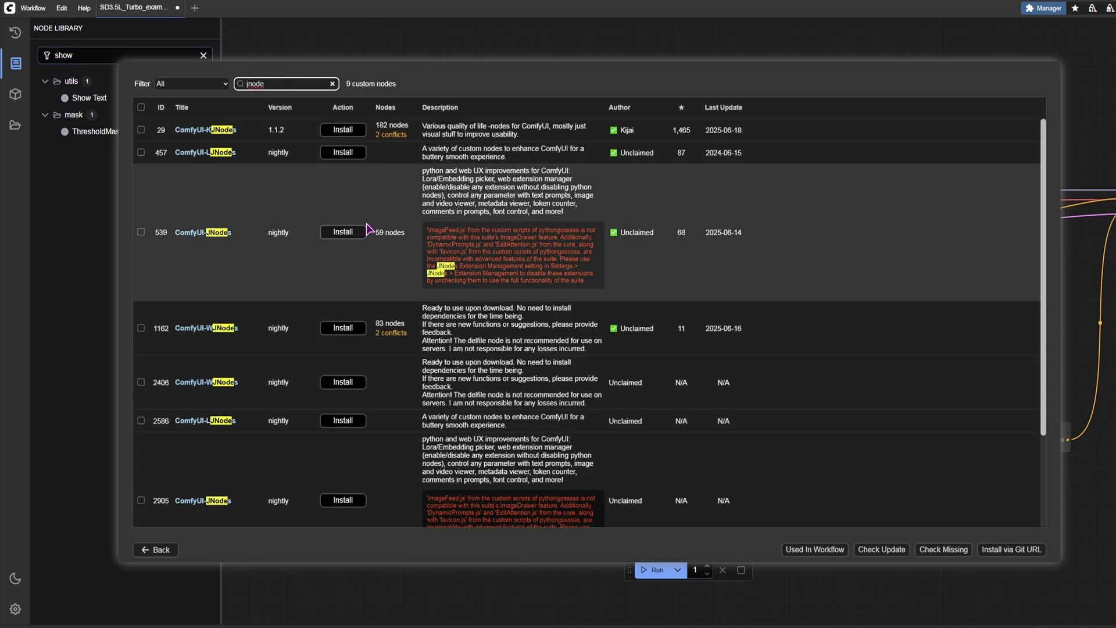
pyautogui.click(343, 233)
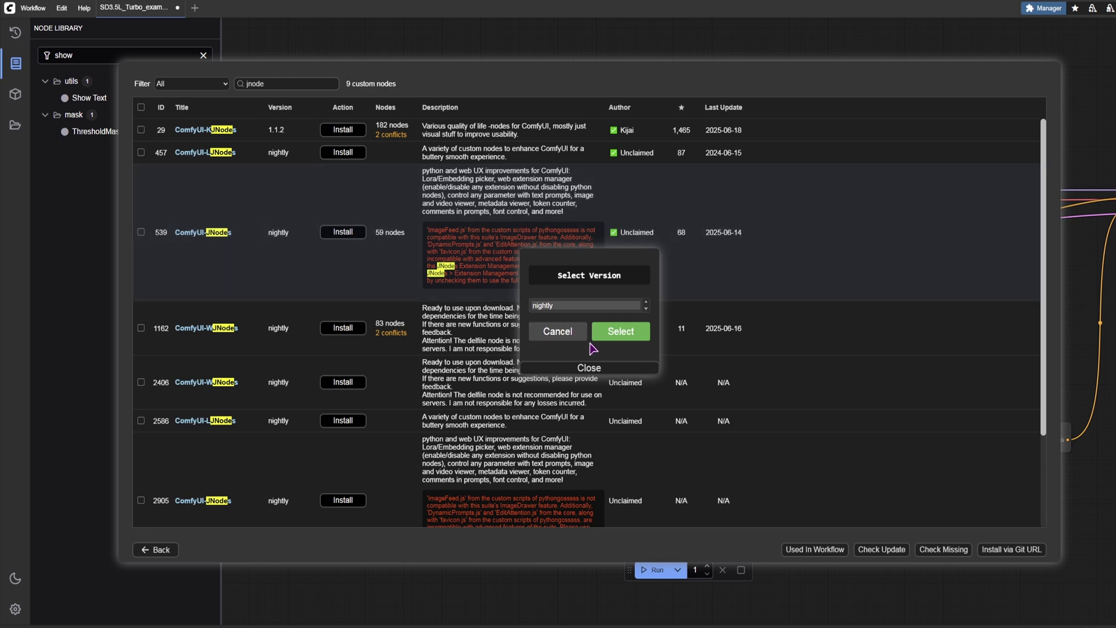
pyautogui.click(624, 307)
pyautogui.click(621, 331)
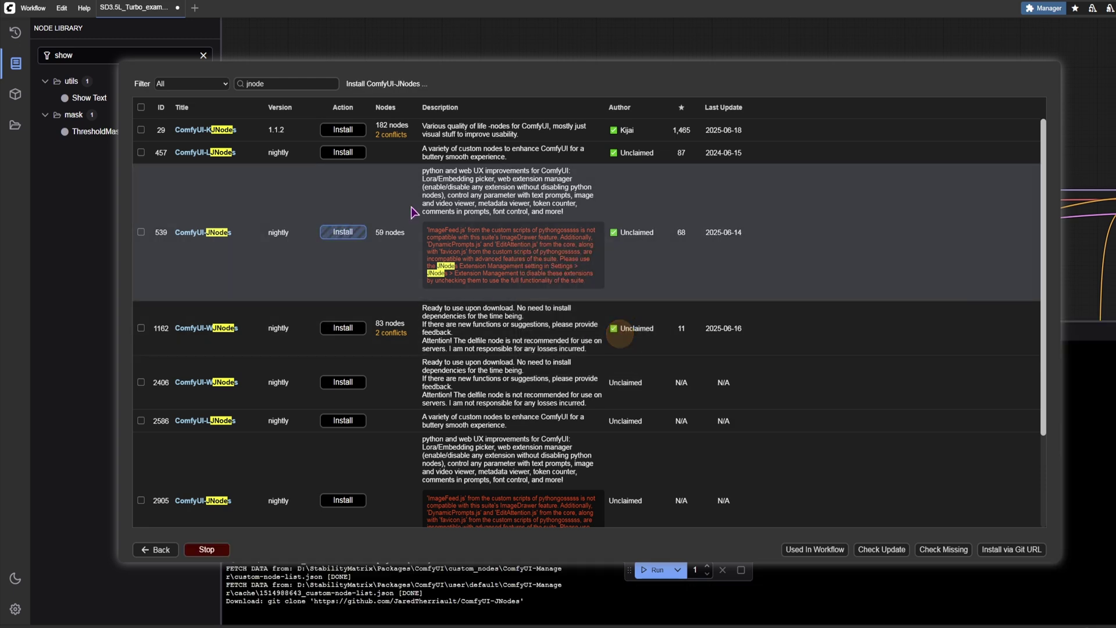
# Change the node search to 'dynamic' and reboot the server to load JNodes.
pyautogui.doubleClick(256, 83)
pyautogui.write('dynamic')
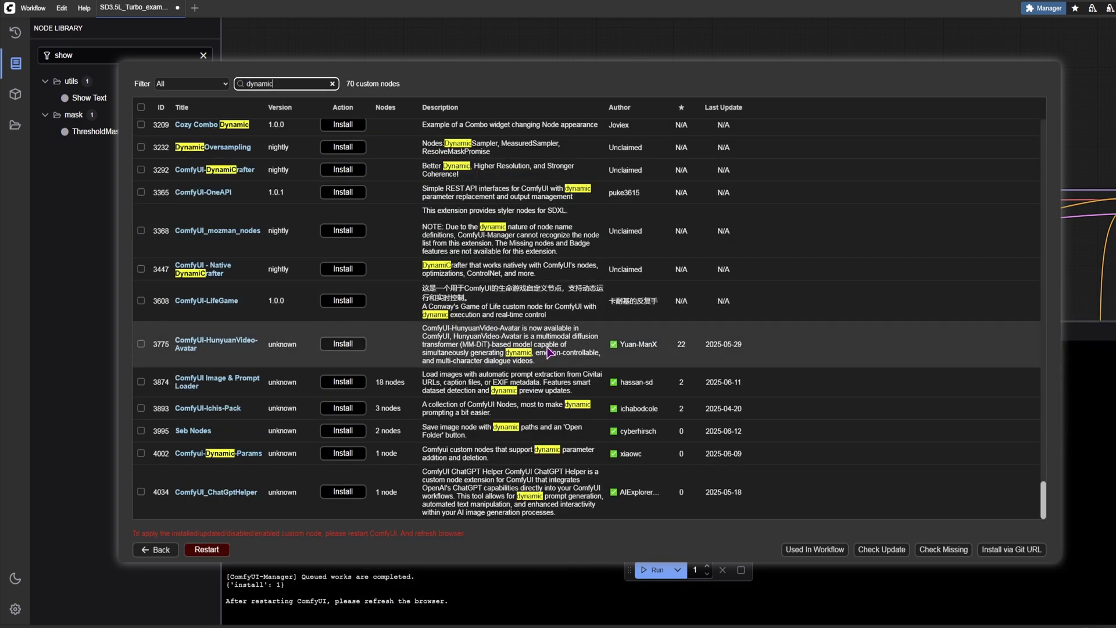
pyautogui.click(197, 549)
pyautogui.click(639, 338)
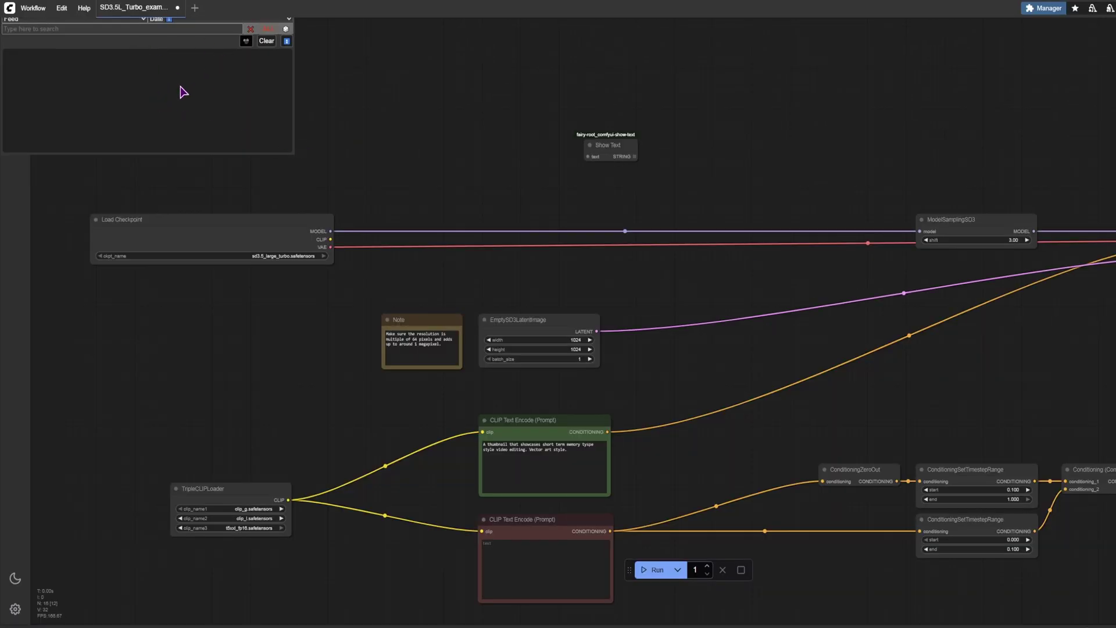
# Place a Parse Dynamic Prompts node from the dynamic prompts category onto the canvas.
pyautogui.click(15, 66)
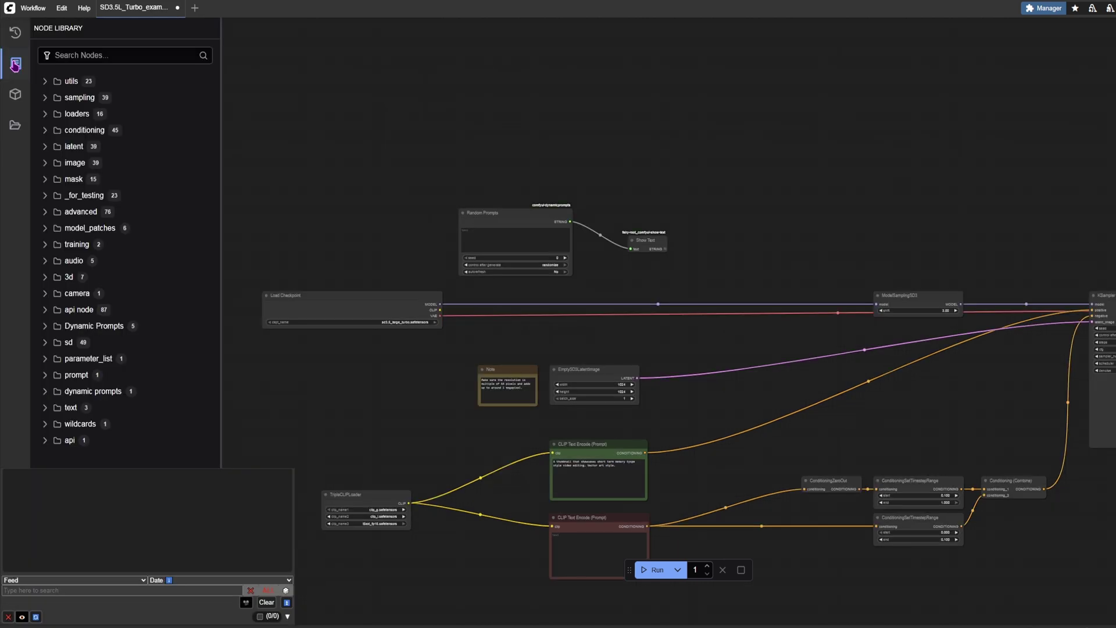
pyautogui.click(93, 392)
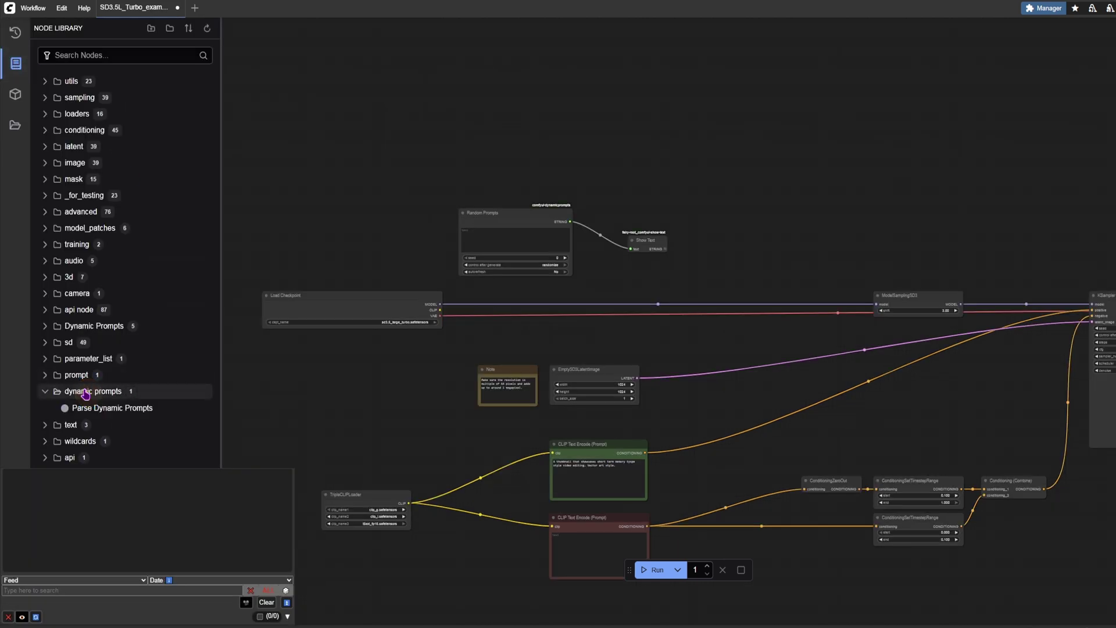
pyautogui.moveTo(98, 411)
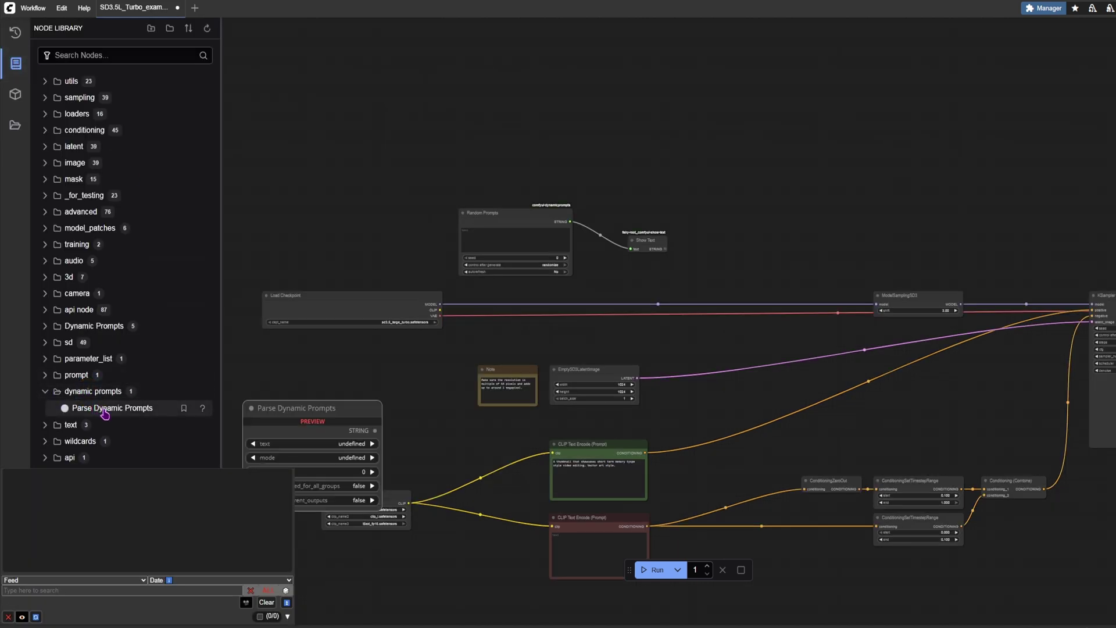
pyautogui.moveTo(104, 413); pyautogui.dragTo(269, 130)
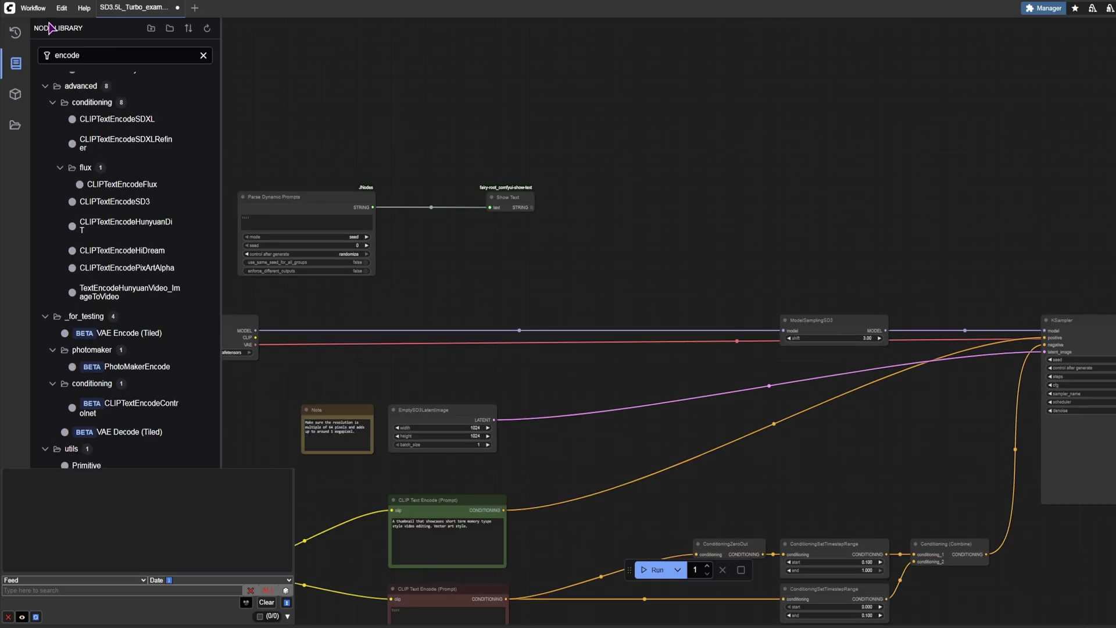
# Load the default image generation template from the workflow templates.
pyautogui.click(32, 9)
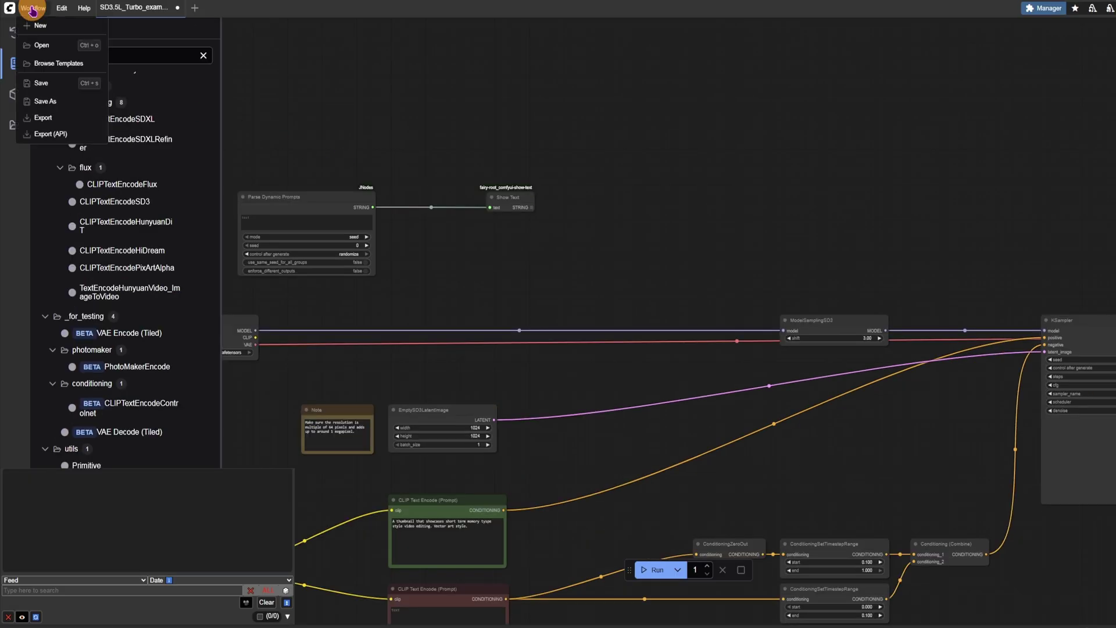
pyautogui.click(51, 64)
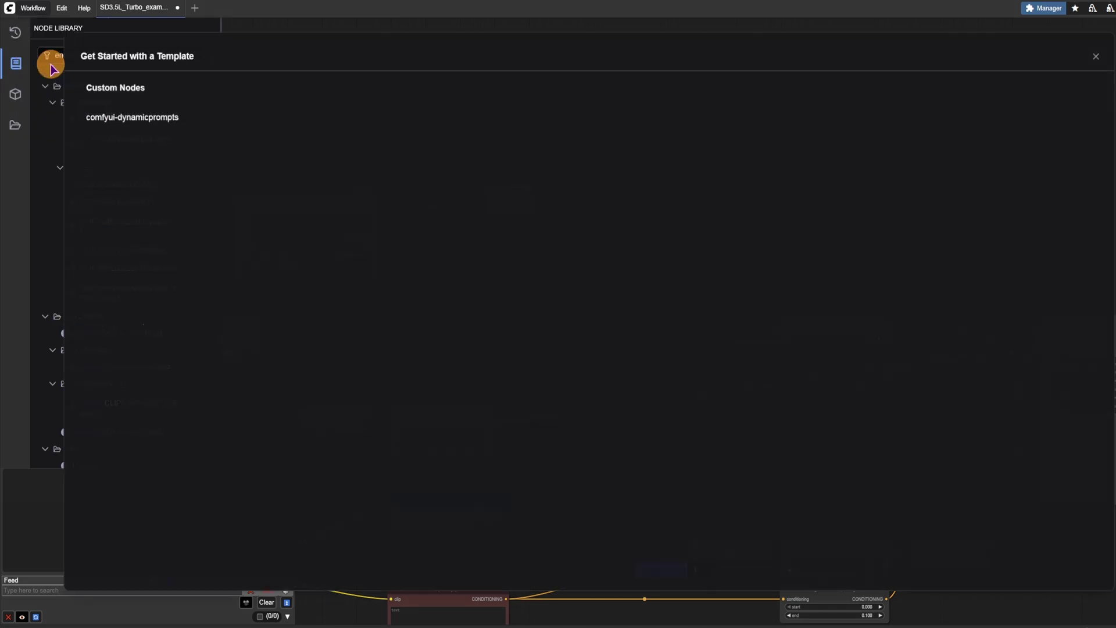
pyautogui.click(314, 167)
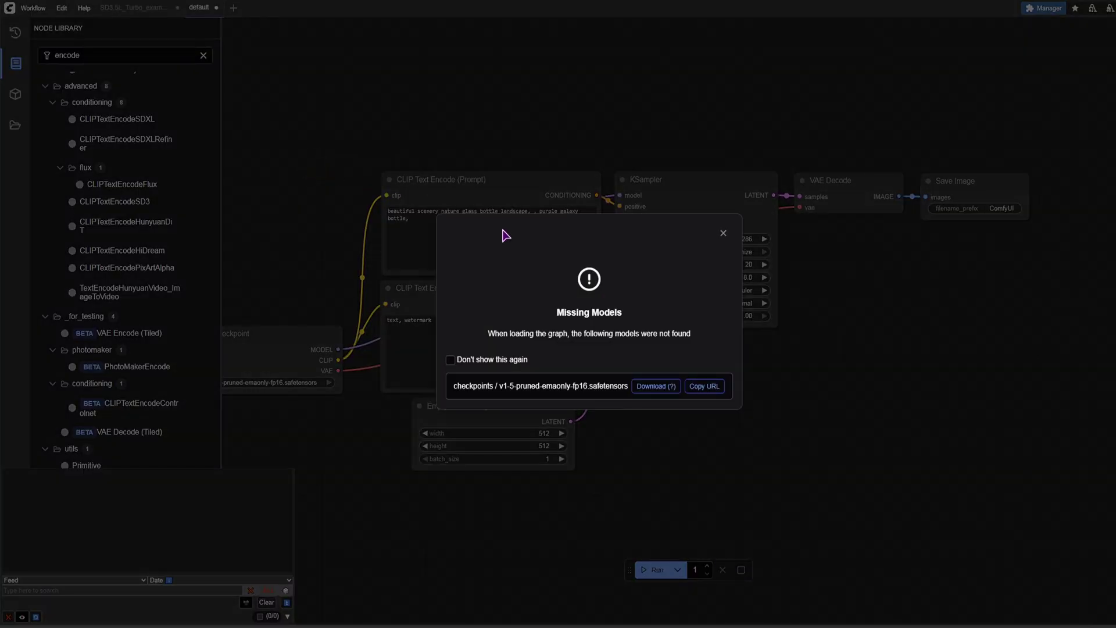